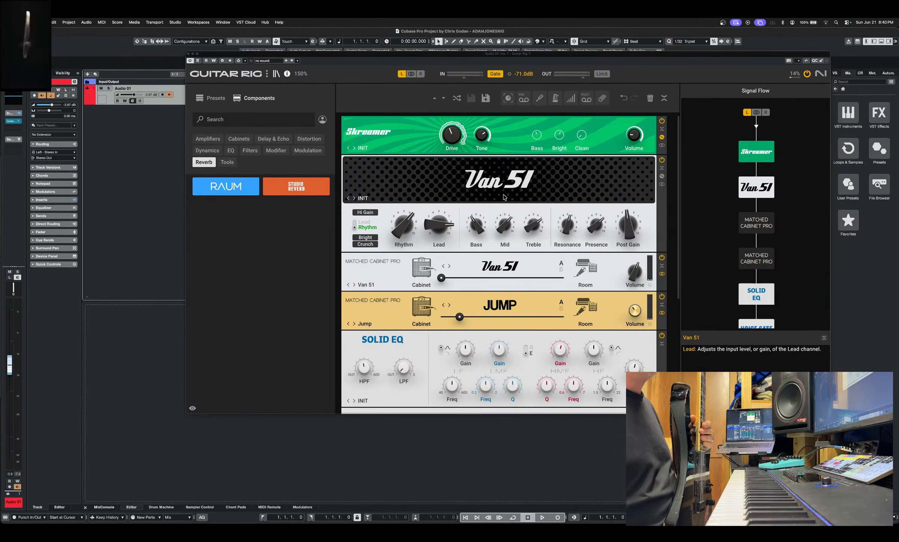
pyautogui.scroll(-5, 504, 196)
pyautogui.scroll(2, 504, 196)
pyautogui.scroll(3, 504, 197)
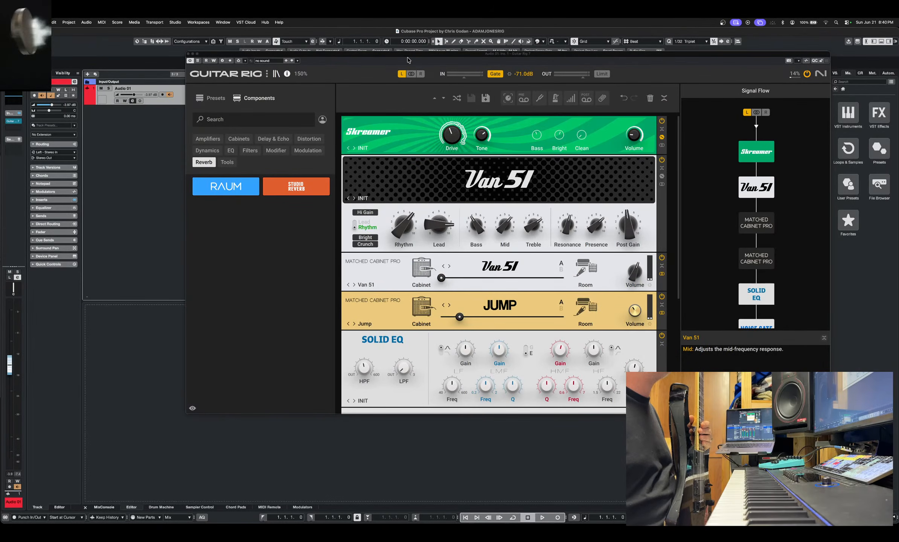
pyautogui.moveTo(406, 56); pyautogui.dragTo(336, 47)
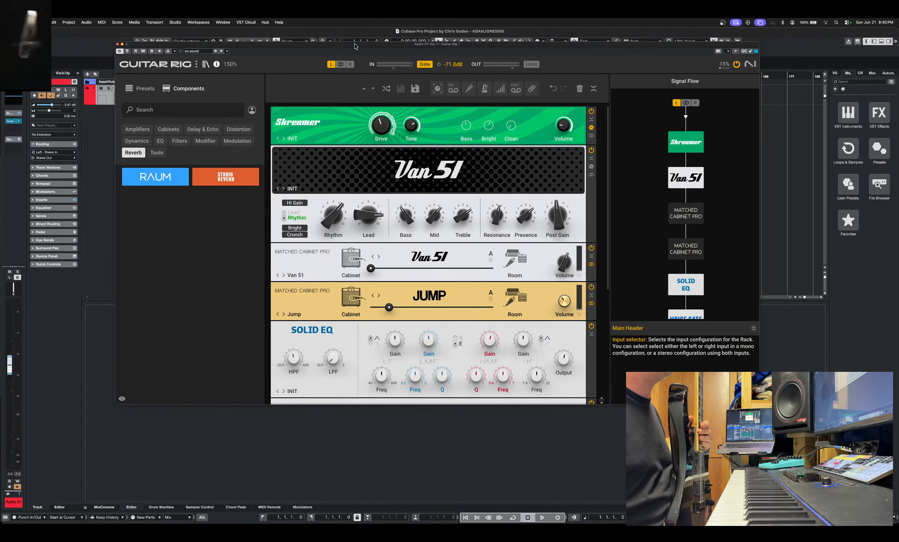
pyautogui.moveTo(354, 46); pyautogui.dragTo(456, 75)
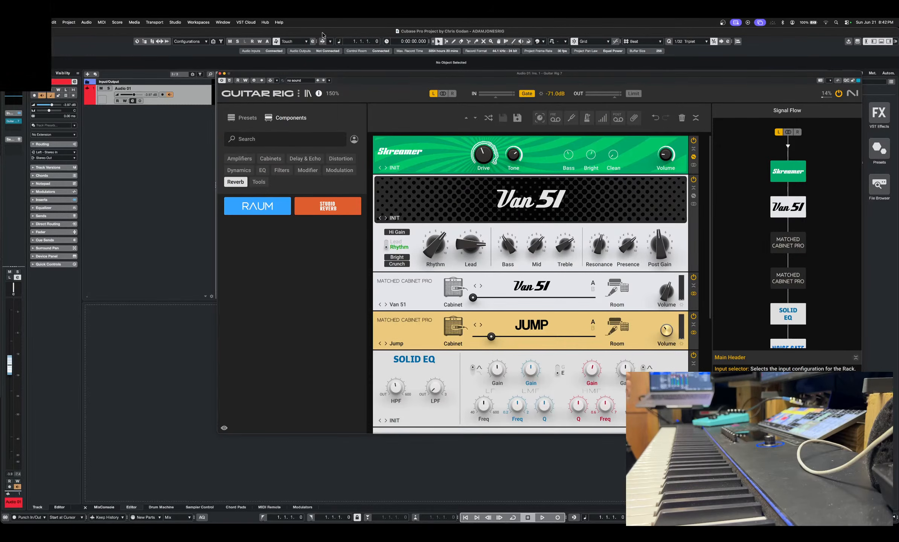
# Record-enable the Audio 01 track and quit Cubase, saving the ADAMJONESRIG.cpr project
pyautogui.click(163, 95)
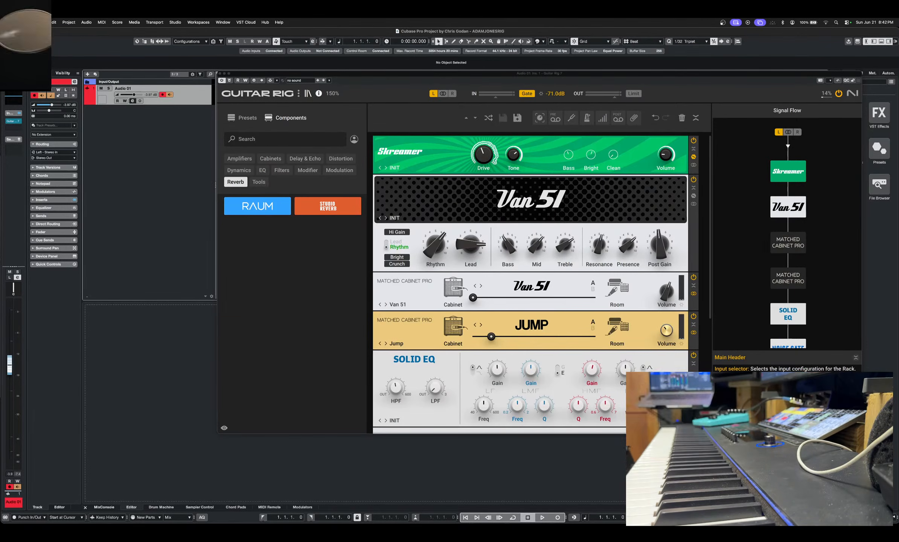
pyautogui.click(34, 23)
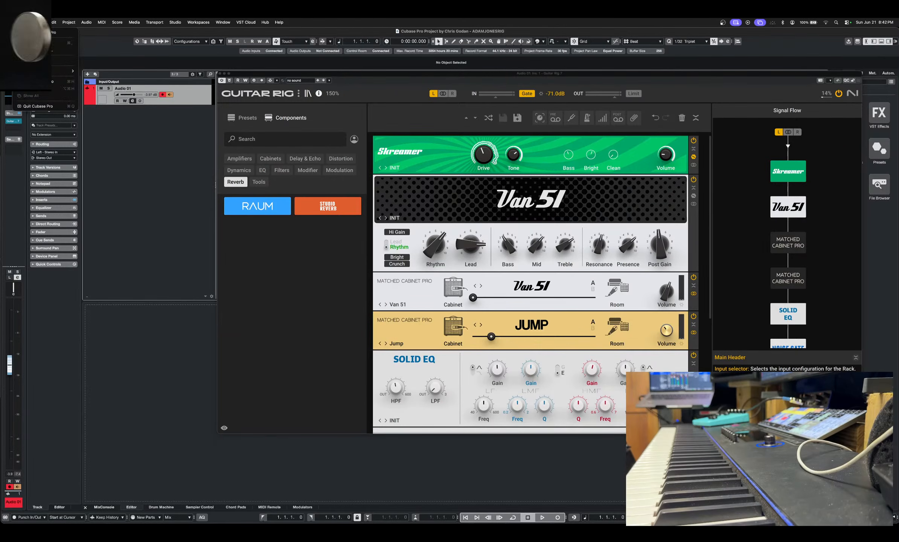
pyautogui.click(38, 106)
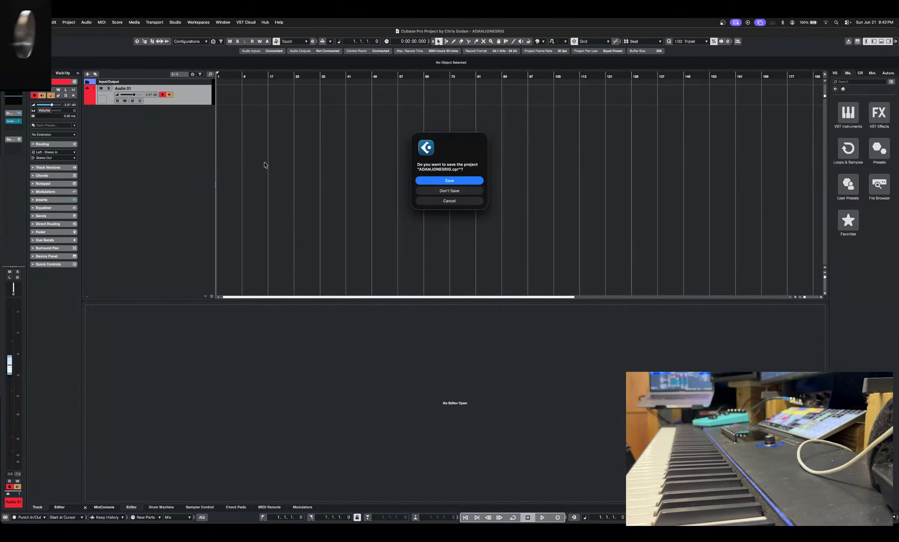
pyautogui.click(437, 181)
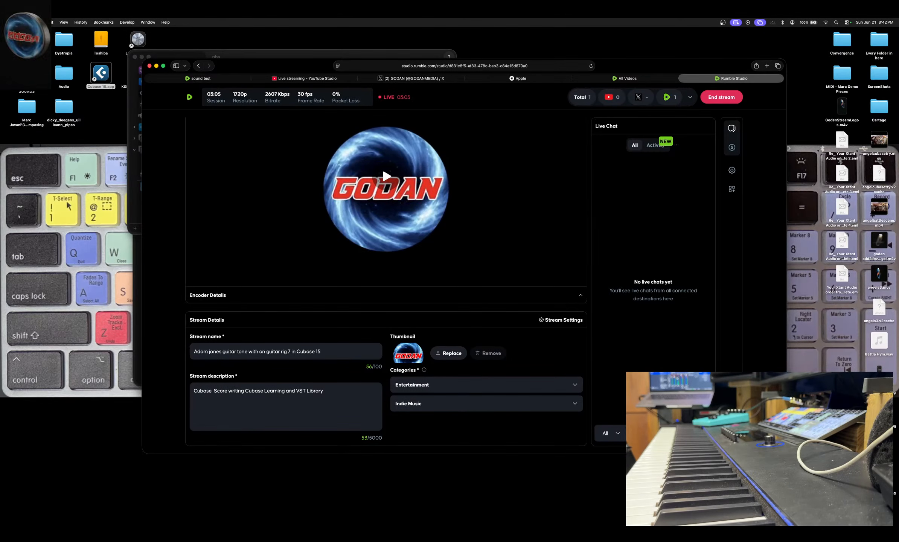
# Relaunch Cubase 15 and reopen the recent project ADAMJONESRIG
pyautogui.click(107, 71)
pyautogui.doubleClick(100, 73)
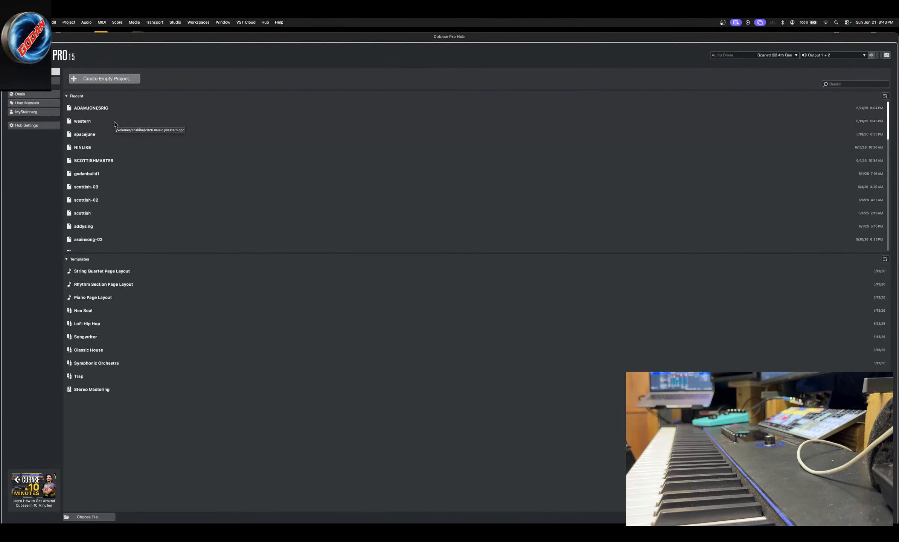
pyautogui.click(95, 109)
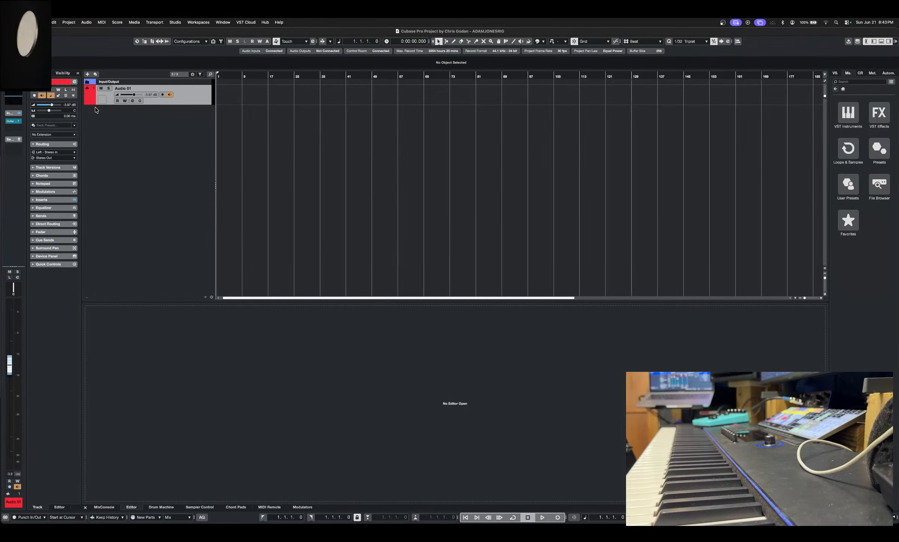
# Open the Guitar Rig 7 insert from the Audio 01 track's channel settings
pyautogui.click(147, 104)
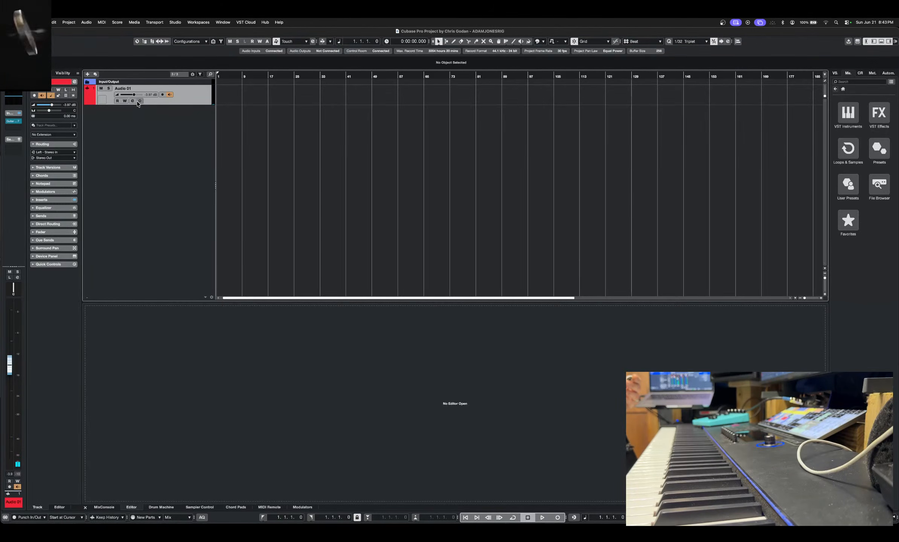
pyautogui.click(133, 100)
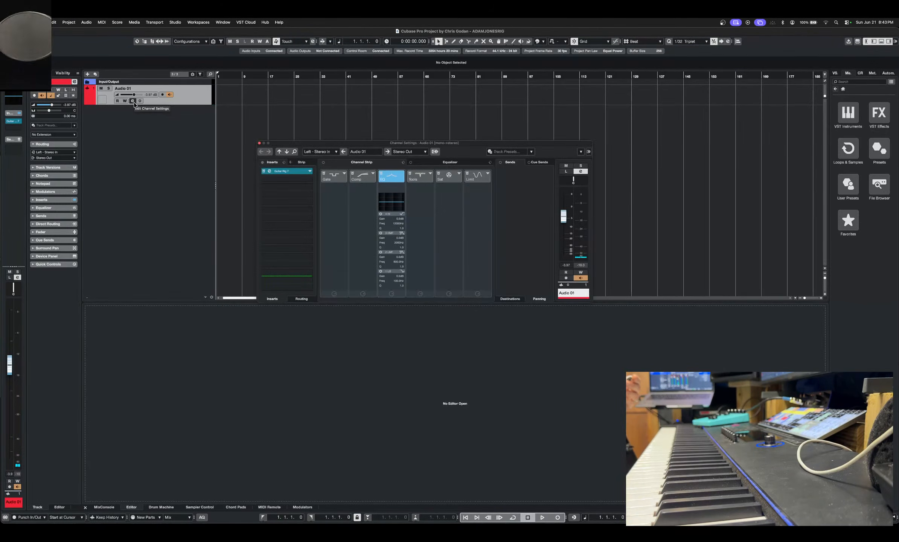
pyautogui.click(285, 173)
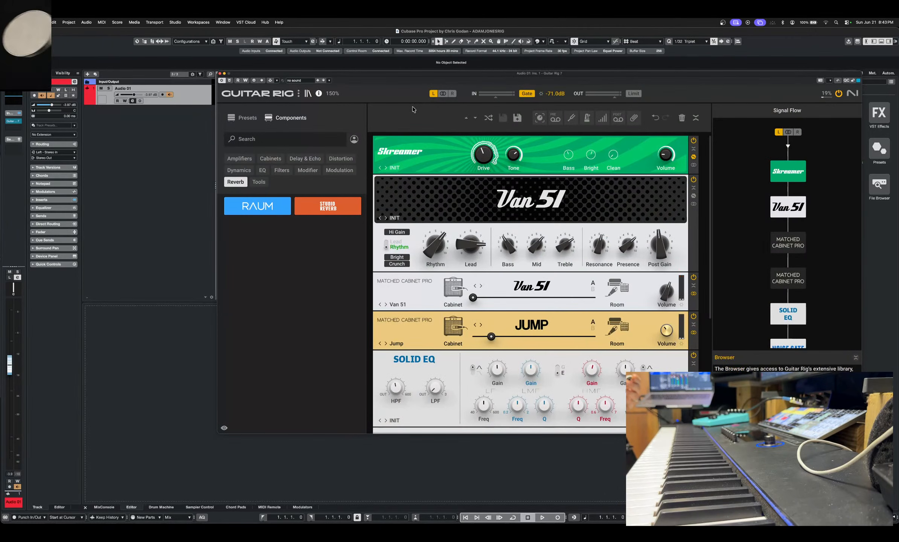
pyautogui.moveTo(398, 76)
pyautogui.mouseDown()
pyautogui.moveTo(348, 64)
pyautogui.moveTo(403, 69)
pyautogui.mouseUp()
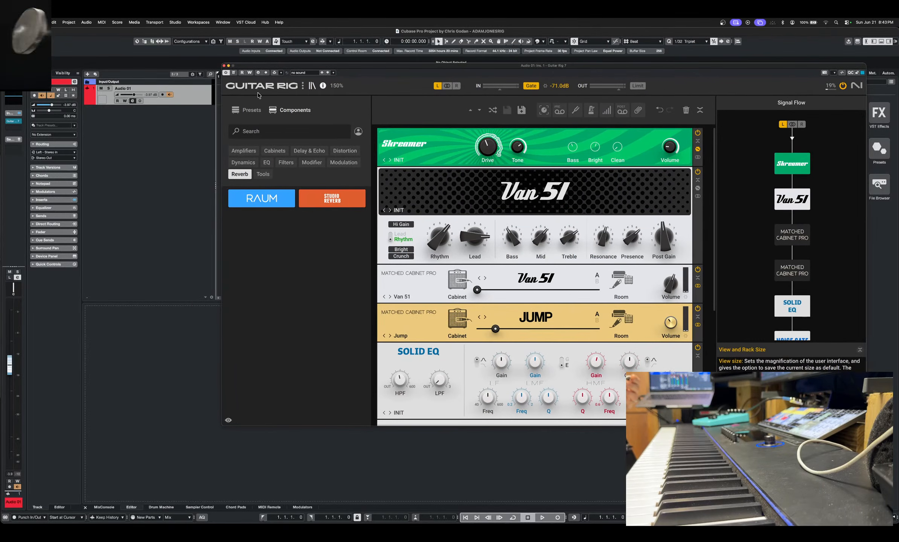
# Review the Guitar Rig 7 insert in the Audio 01 channel settings, and close those settings
pyautogui.click(133, 101)
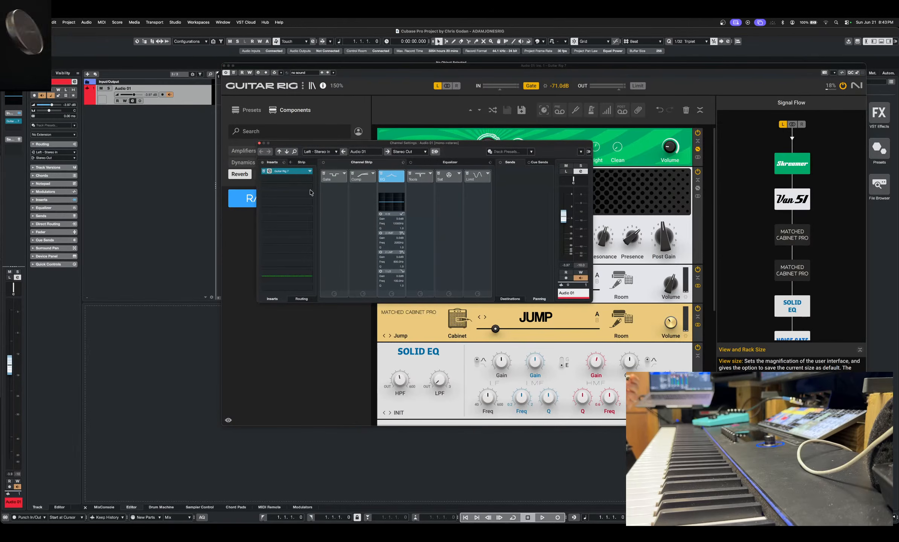
pyautogui.moveTo(487, 145); pyautogui.dragTo(471, 155)
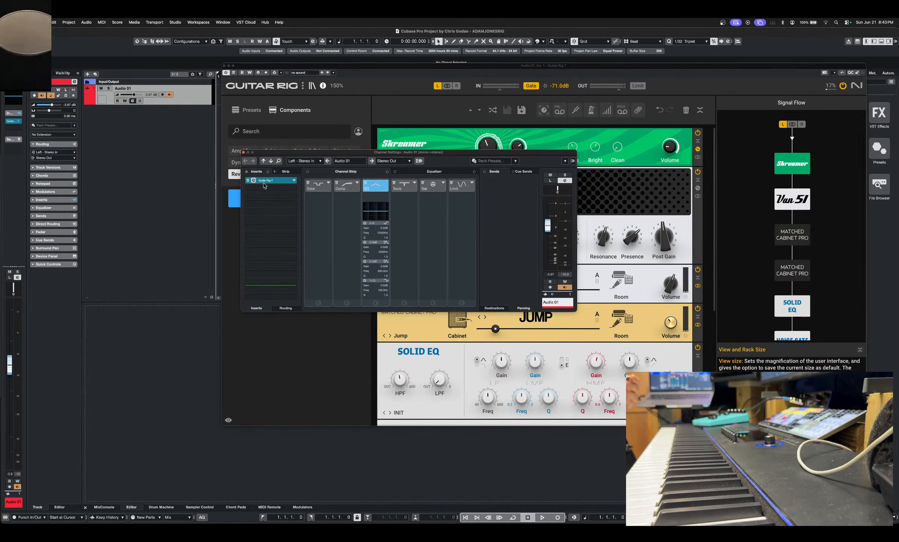
pyautogui.click(244, 152)
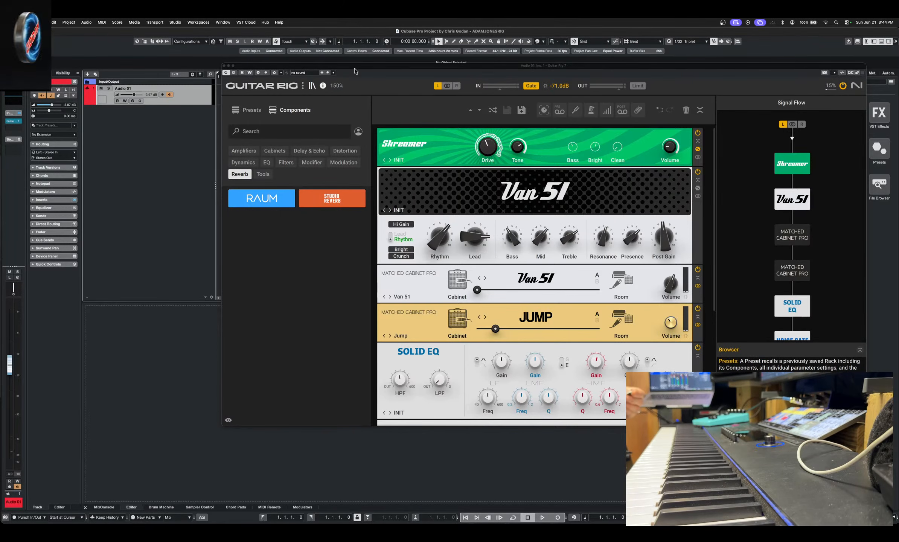
# Look through the whole Guitar Rig rack, from the Skreamer pedal down to the Studio Reverb
pyautogui.moveTo(385, 68); pyautogui.dragTo(306, 55)
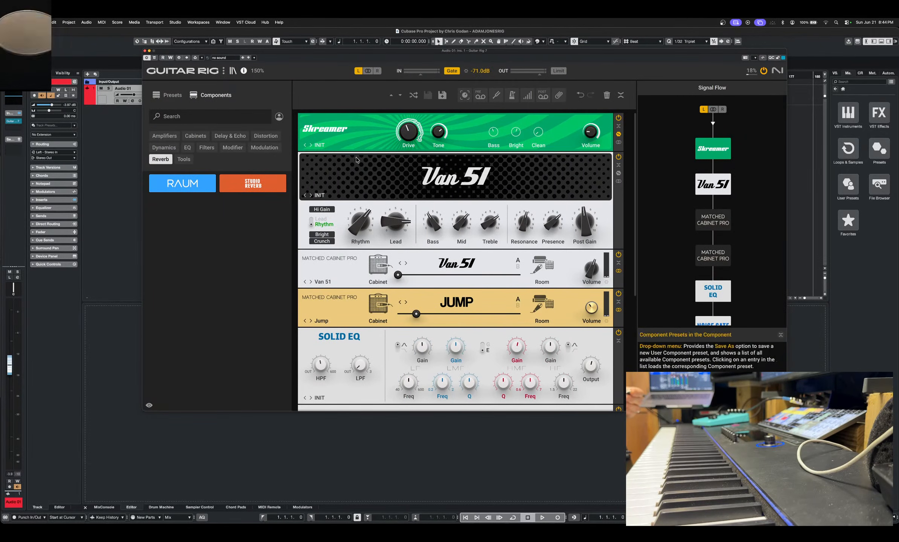
pyautogui.scroll(-5, 414, 204)
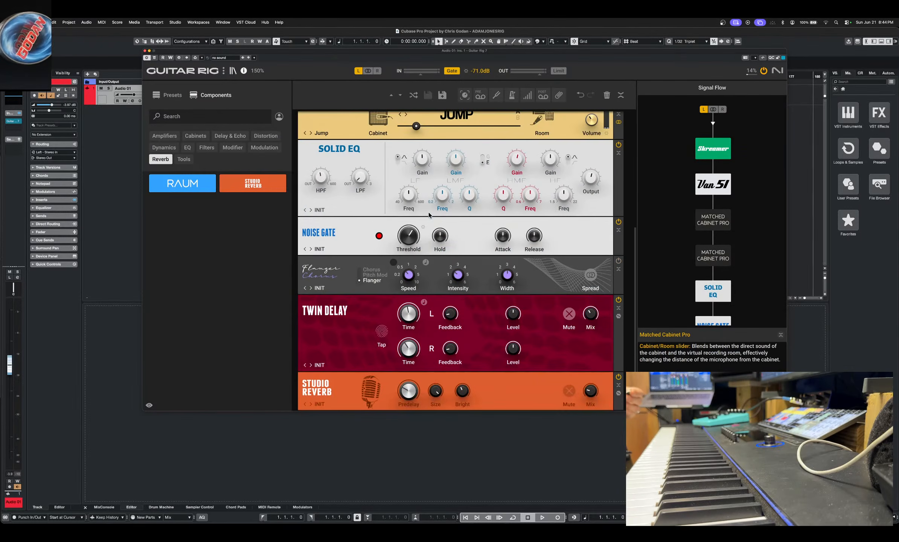
pyautogui.scroll(5, 429, 215)
pyautogui.scroll(-5, 429, 215)
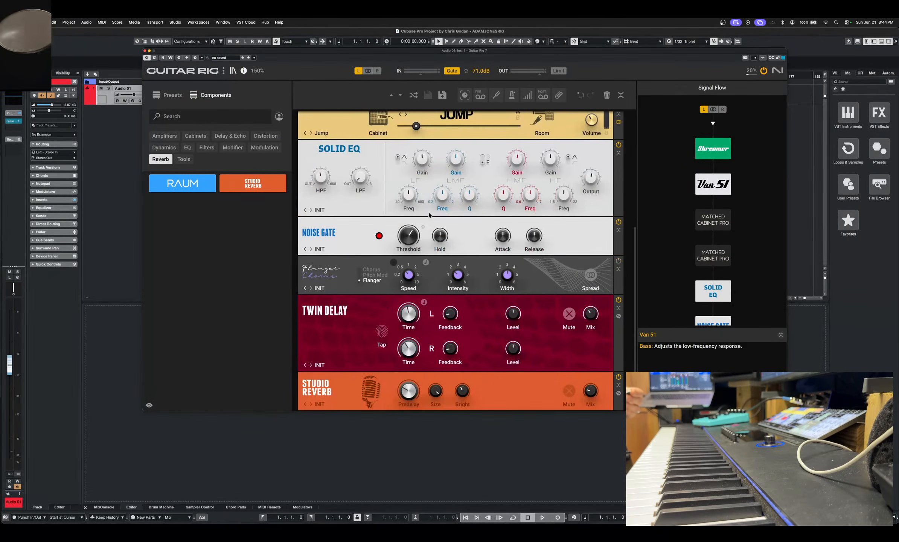
pyautogui.scroll(5, 429, 215)
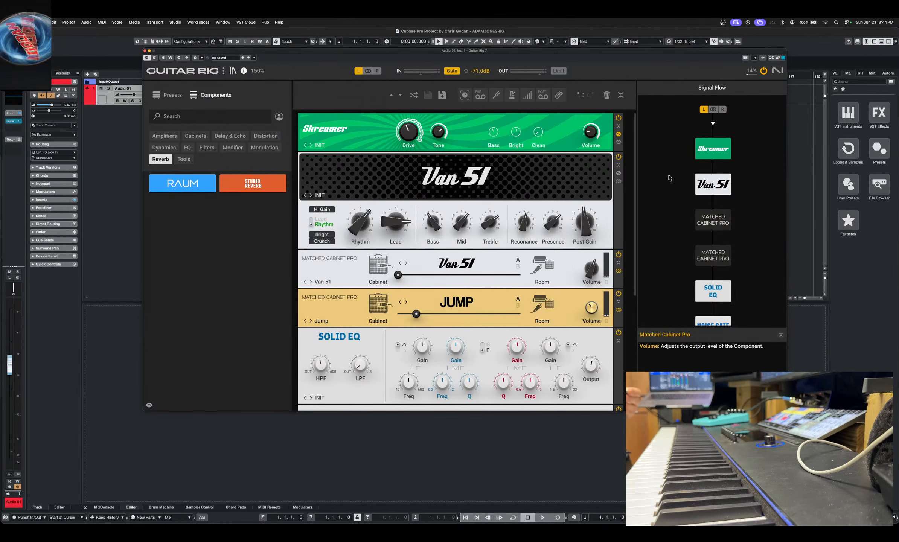
pyautogui.scroll(-5, 669, 178)
pyautogui.scroll(5, 669, 178)
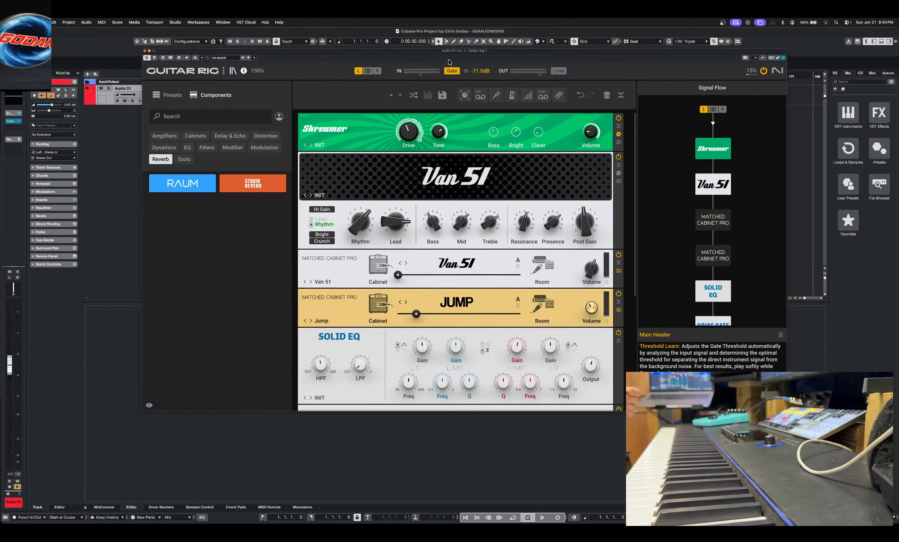
# Set the Guitar Rig view size to 200% and reposition its window so the rack fits the display
pyautogui.click(257, 71)
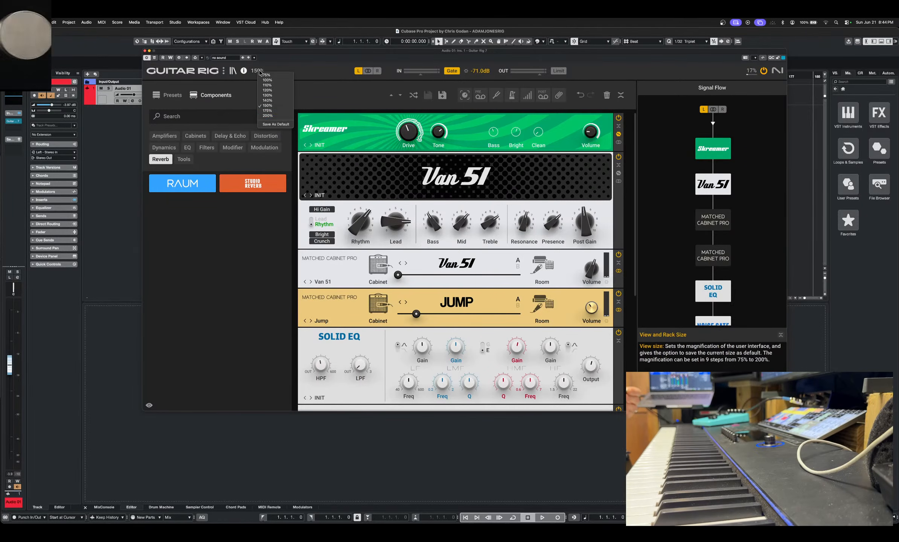
pyautogui.click(268, 116)
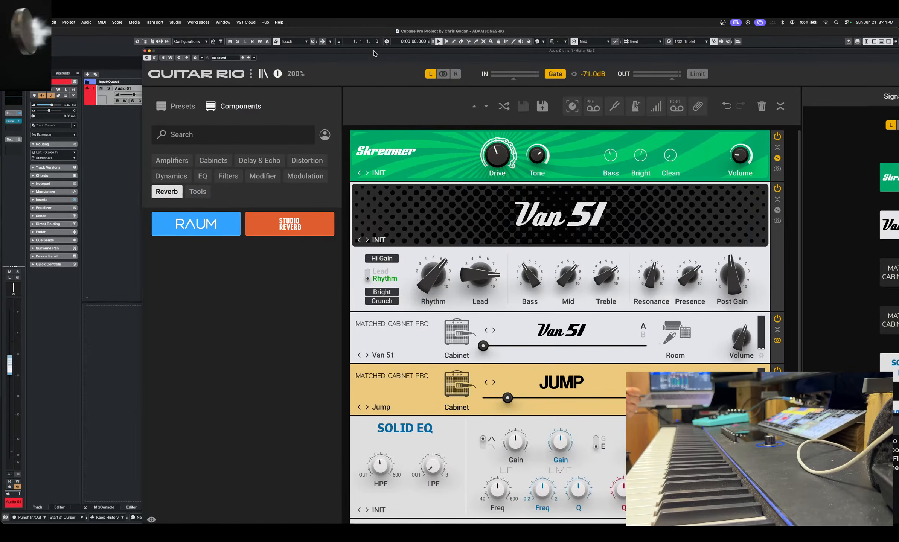
pyautogui.moveTo(374, 53); pyautogui.dragTo(271, 151)
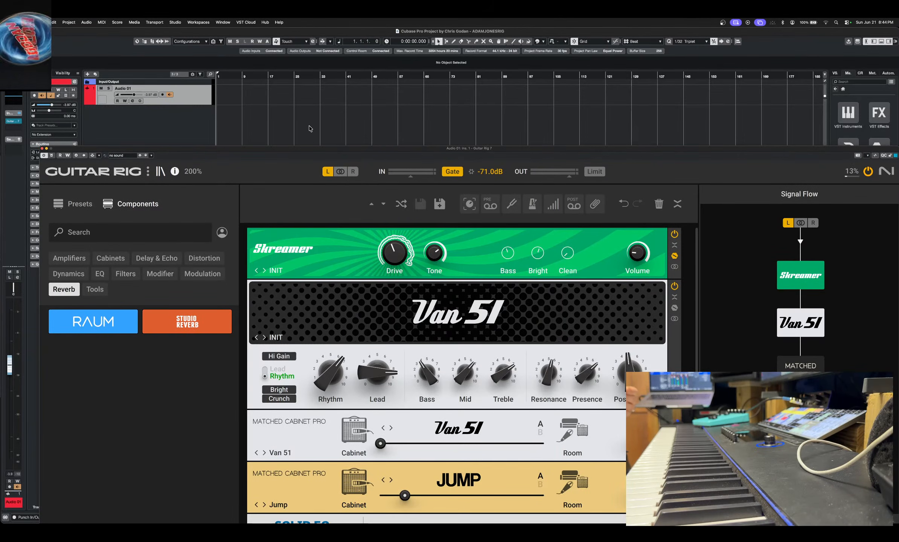
pyautogui.moveTo(303, 152); pyautogui.dragTo(280, 35)
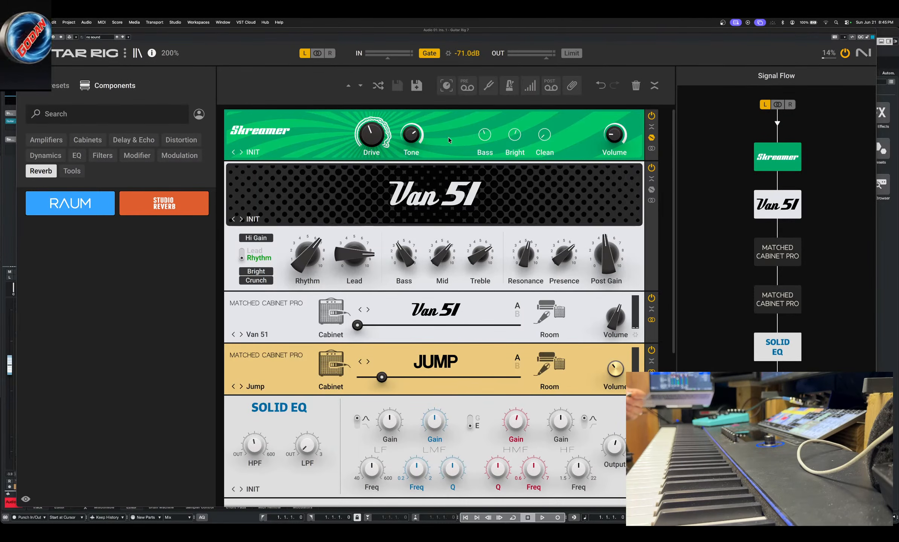
# Read the Skreamer pedal's Drive, Tone, Bass, Bright, Clean and Volume settings
pyautogui.moveTo(377, 134)
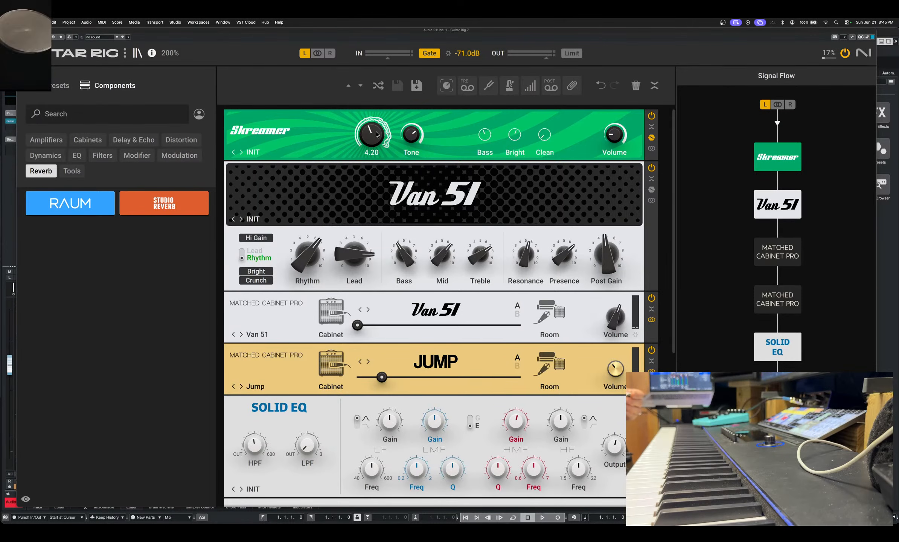
pyautogui.moveTo(415, 134)
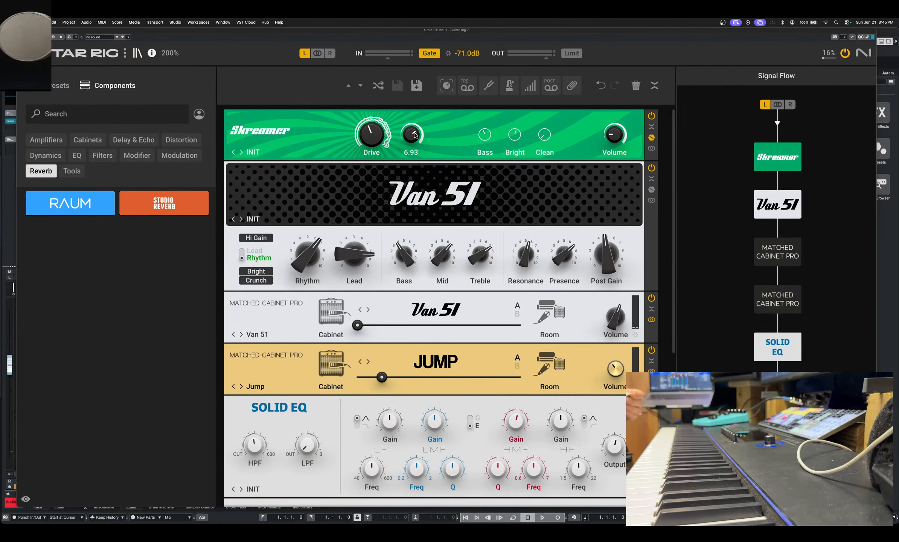
pyautogui.moveTo(485, 139)
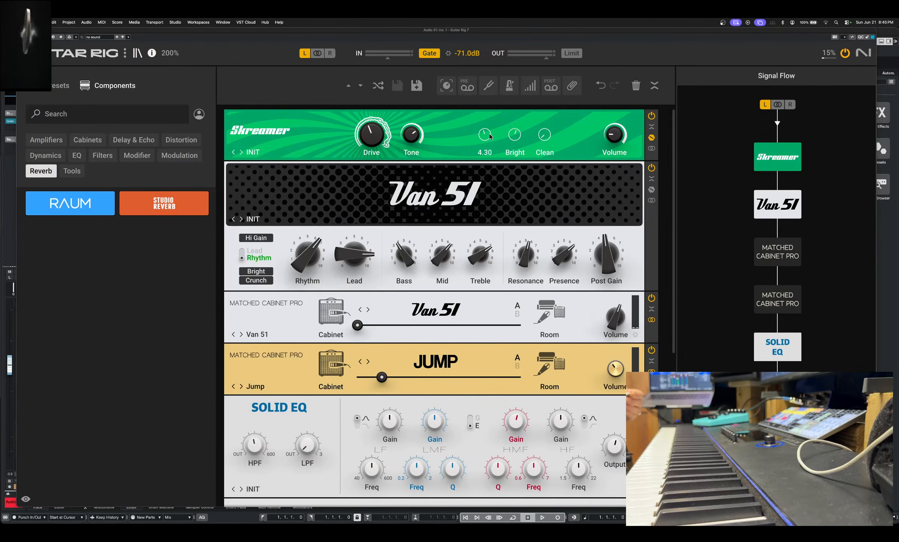
pyautogui.moveTo(518, 135)
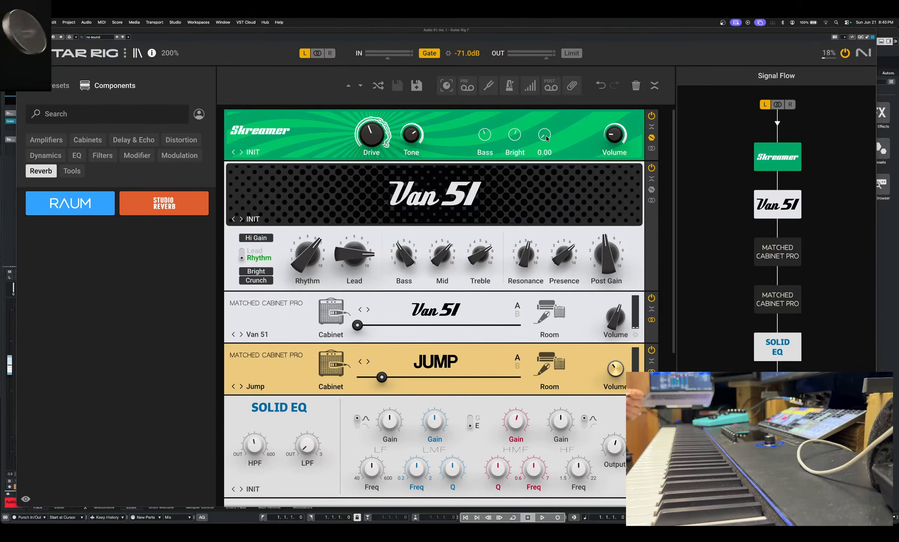
pyautogui.moveTo(619, 138)
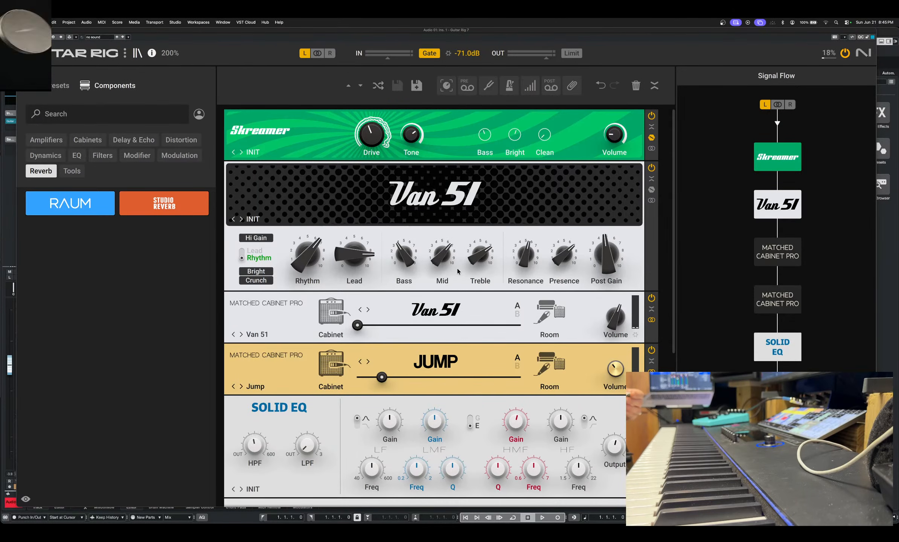
# Read the Van 51 amp's Rhythm, Lead, Resonance, Presence and Post Gain settings
pyautogui.scroll(-10, 458, 271)
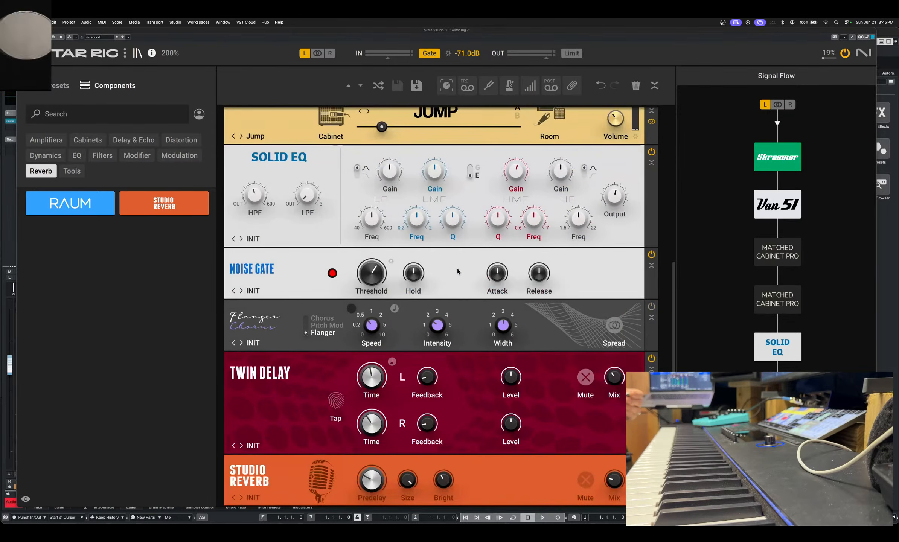
pyautogui.scroll(10, 457, 271)
pyautogui.moveTo(326, 251)
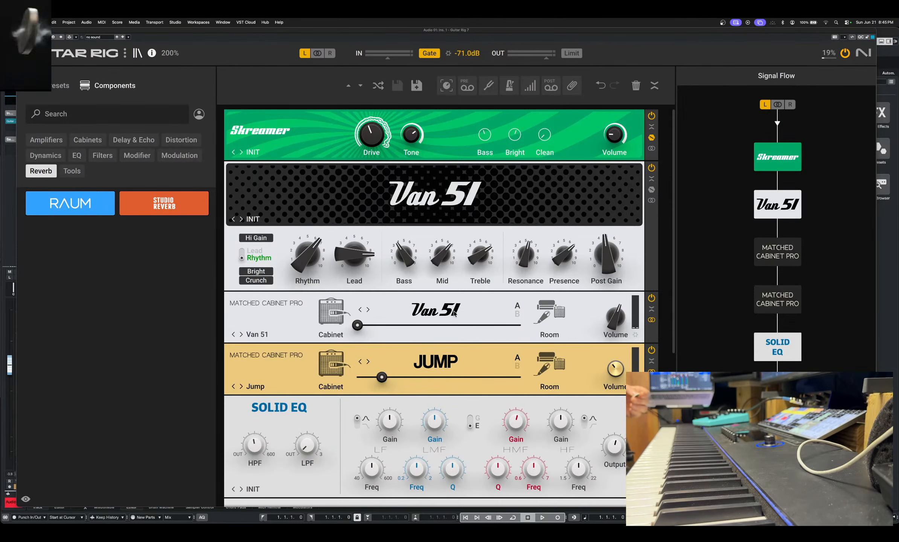
pyautogui.scroll(-4, 454, 314)
pyautogui.scroll(3, 454, 313)
pyautogui.scroll(1, 454, 313)
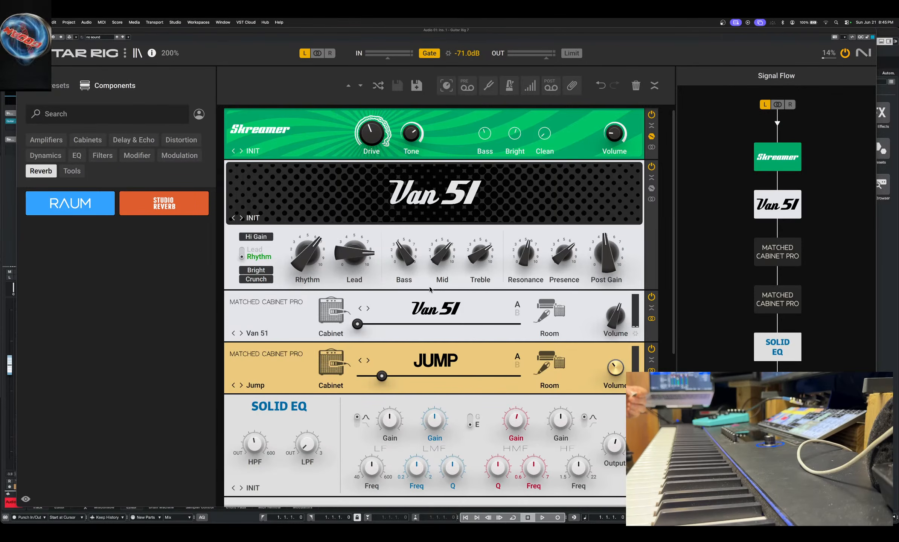
pyautogui.scroll(-1, 380, 211)
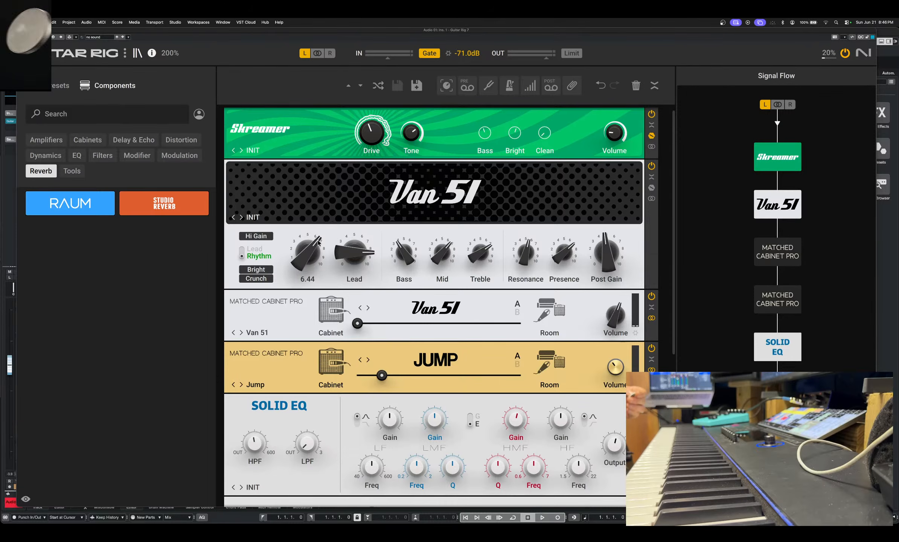
pyautogui.moveTo(354, 254)
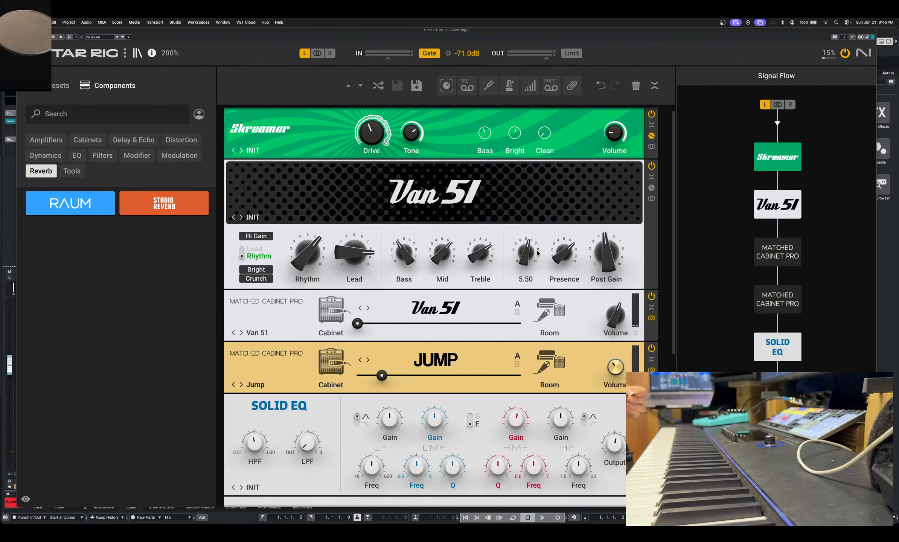
pyautogui.moveTo(565, 252)
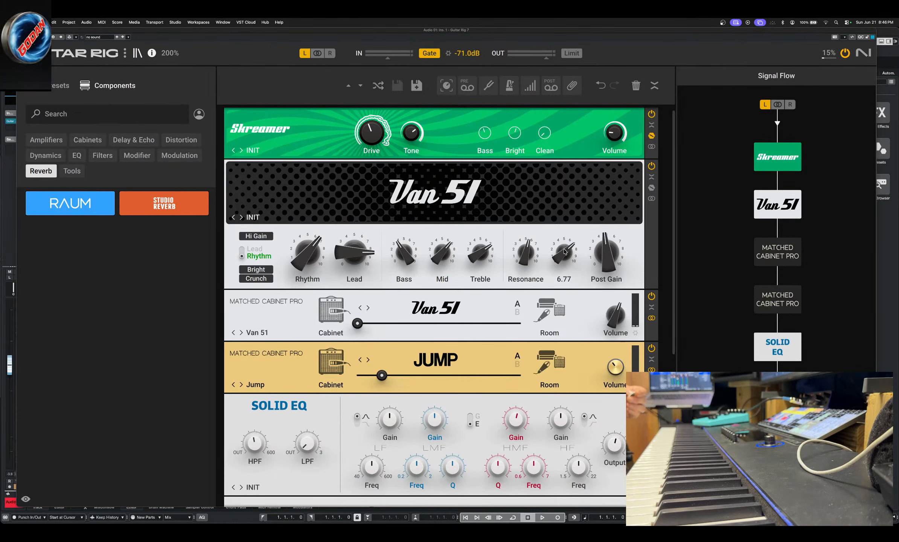
pyautogui.moveTo(601, 248)
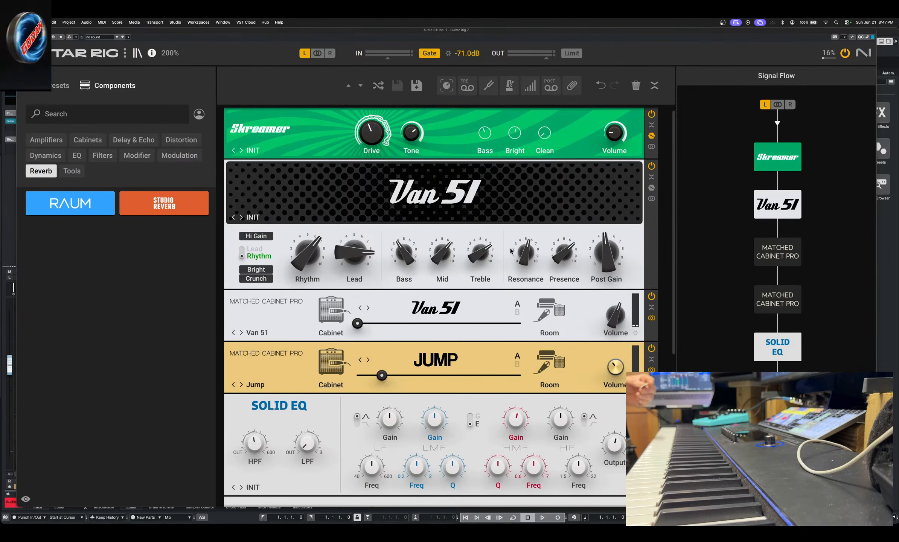
# Read the cabinet-to-room balance and Volume of the Van 51 Matched Cabinet Pro
pyautogui.scroll(-5, 511, 250)
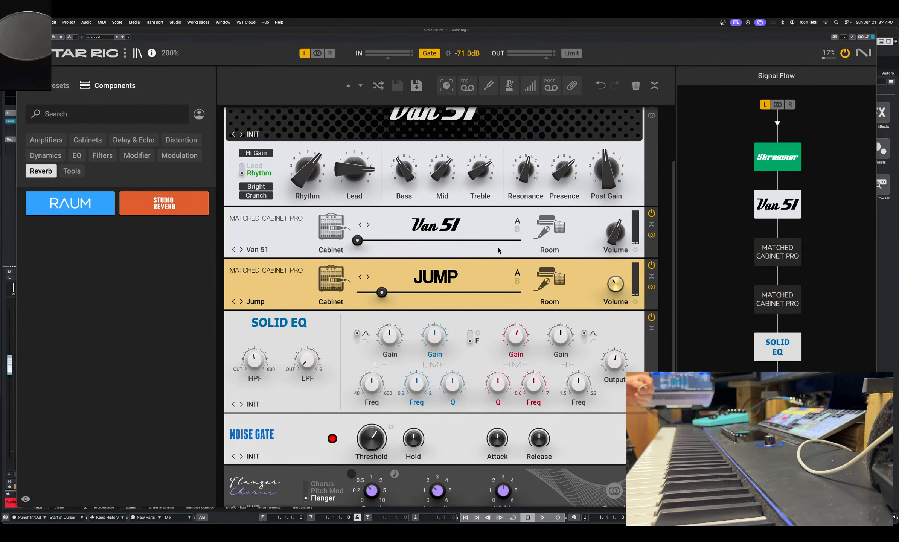
pyautogui.scroll(2, 498, 250)
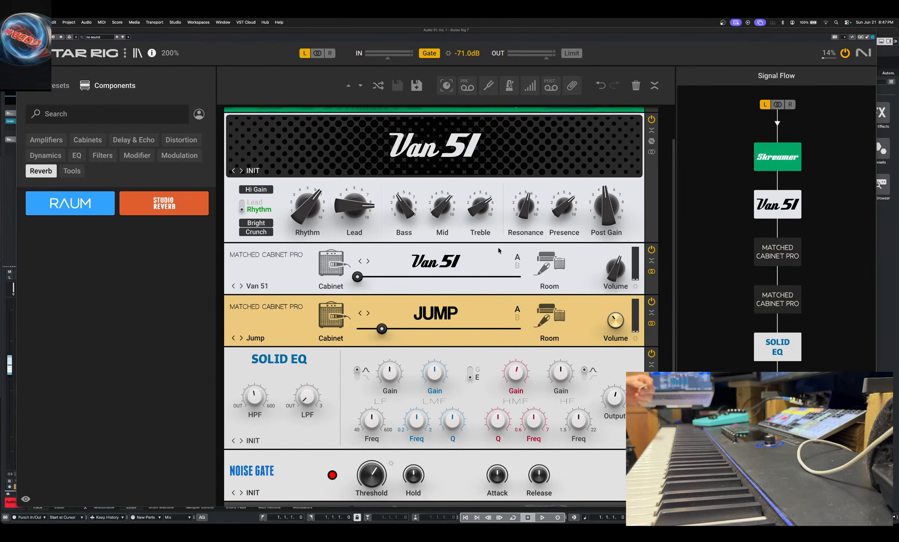
pyautogui.moveTo(555, 205)
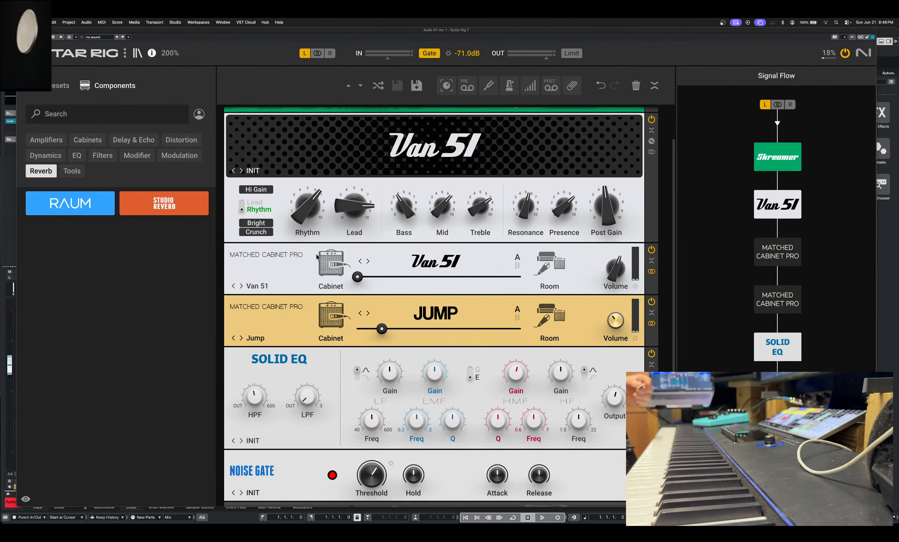
pyautogui.moveTo(357, 277)
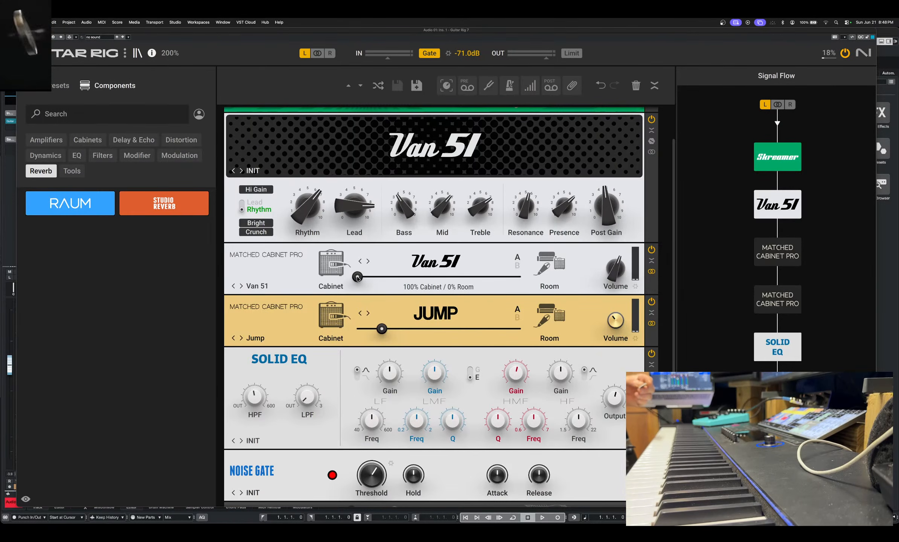
pyautogui.moveTo(619, 267)
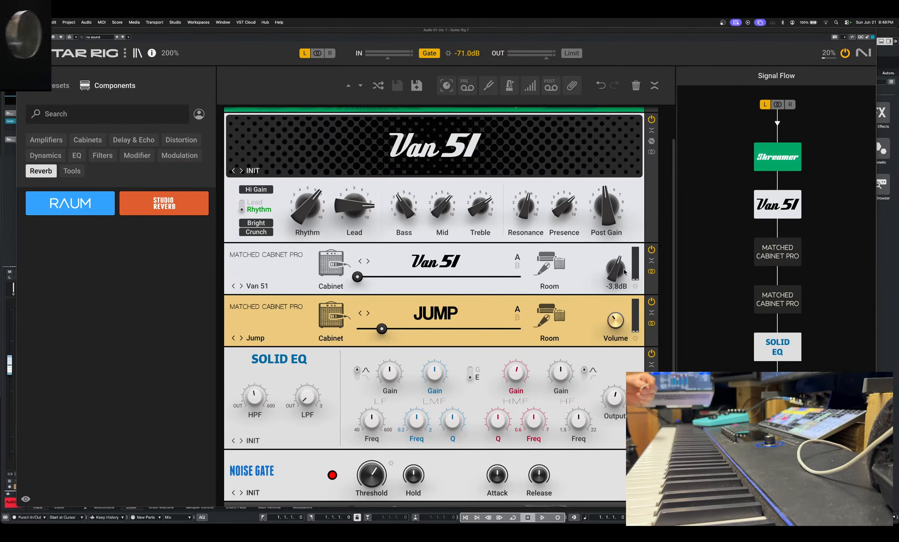
# Compare the Van 51 amp's Post Gain with the Skreamer pedal's Volume
pyautogui.moveTo(610, 219)
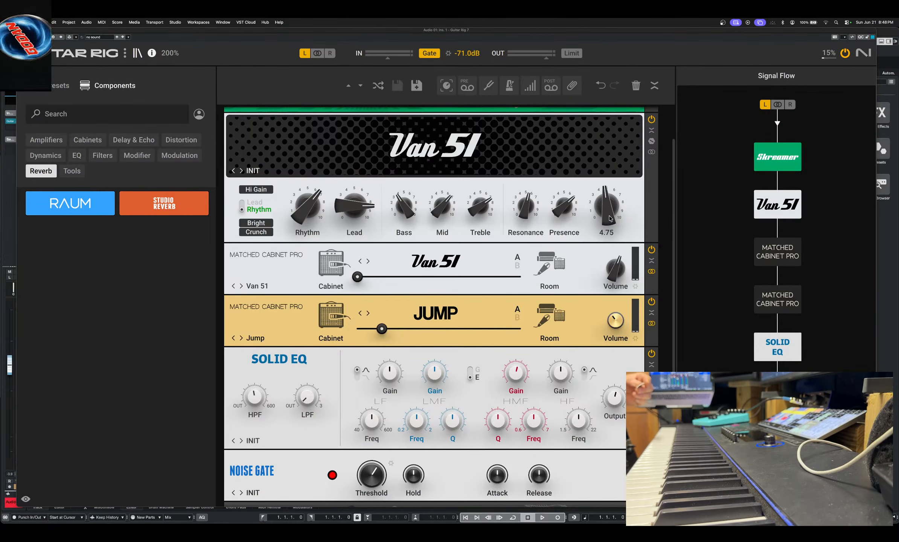
pyautogui.scroll(2, 501, 260)
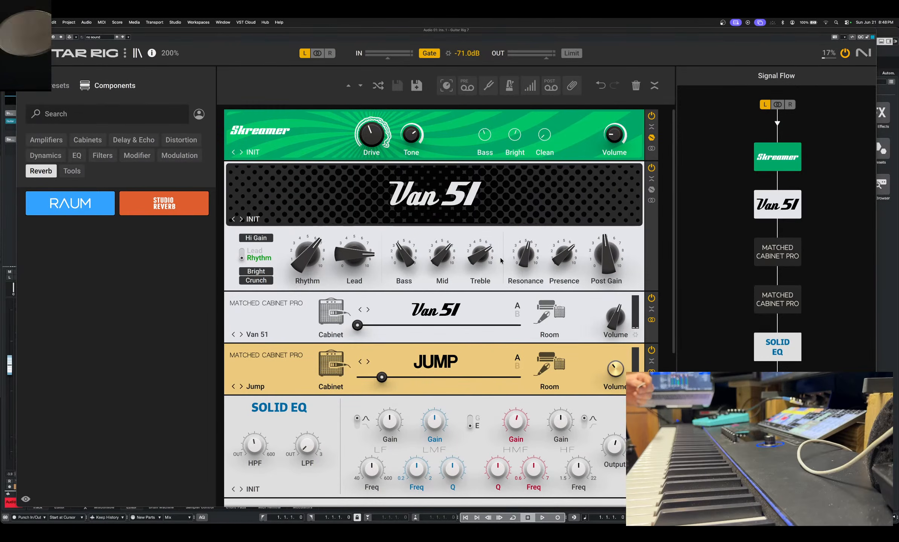
pyautogui.moveTo(617, 143)
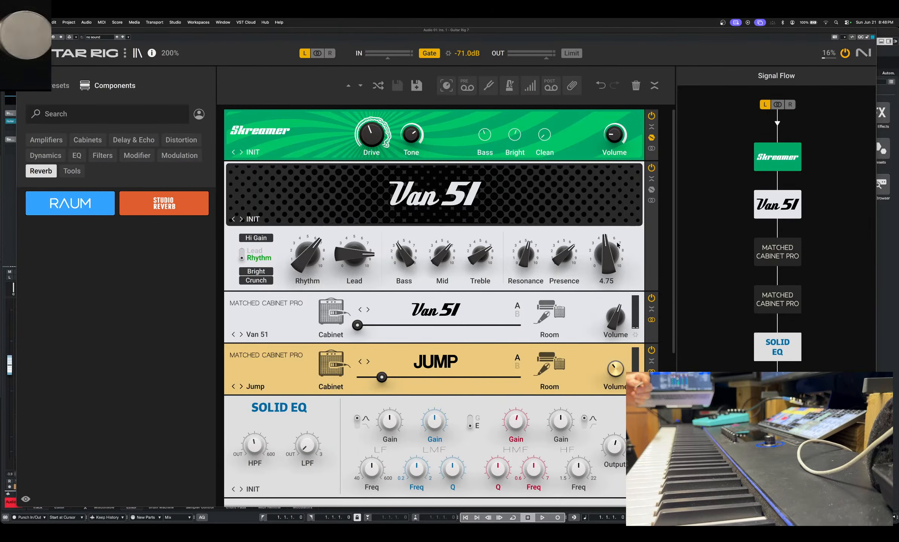
# Examine the Jump Matched Cabinet Pro and its place in the rack between the Van 51 cabinet and the Solid EQ
pyautogui.scroll(-5, 467, 270)
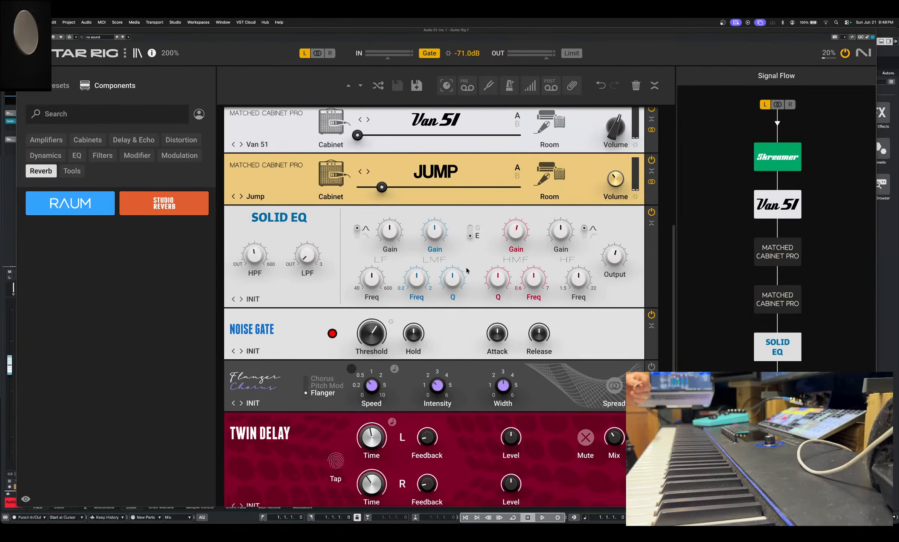
pyautogui.scroll(1, 466, 268)
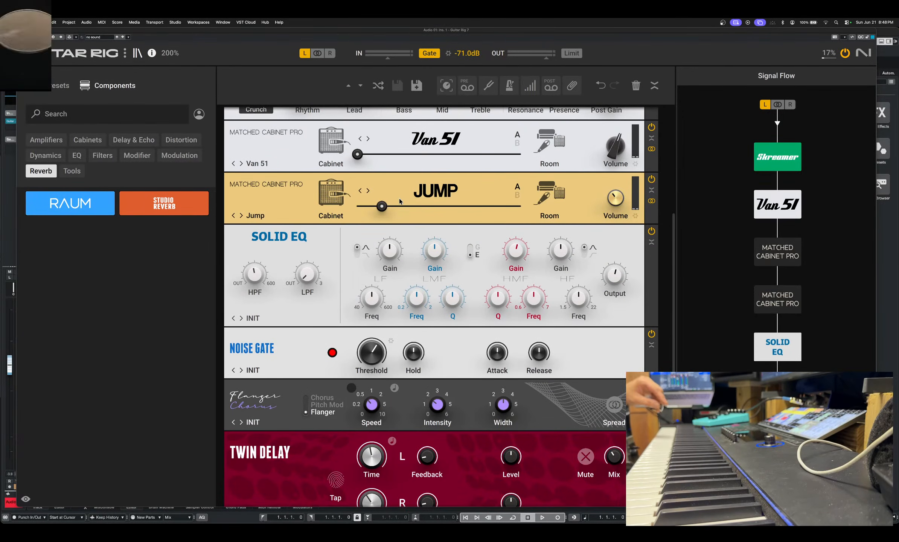
pyautogui.scroll(5, 400, 202)
pyautogui.scroll(-7, 400, 201)
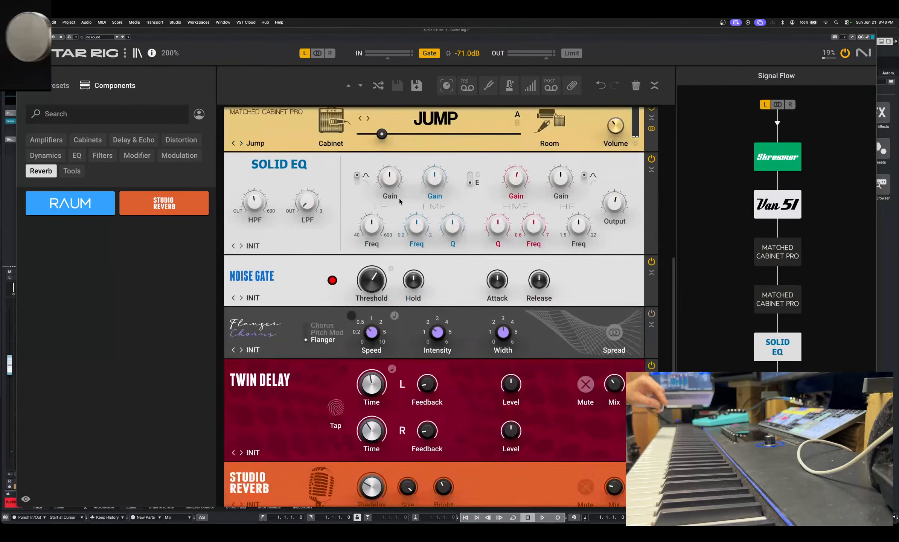
pyautogui.scroll(4, 399, 198)
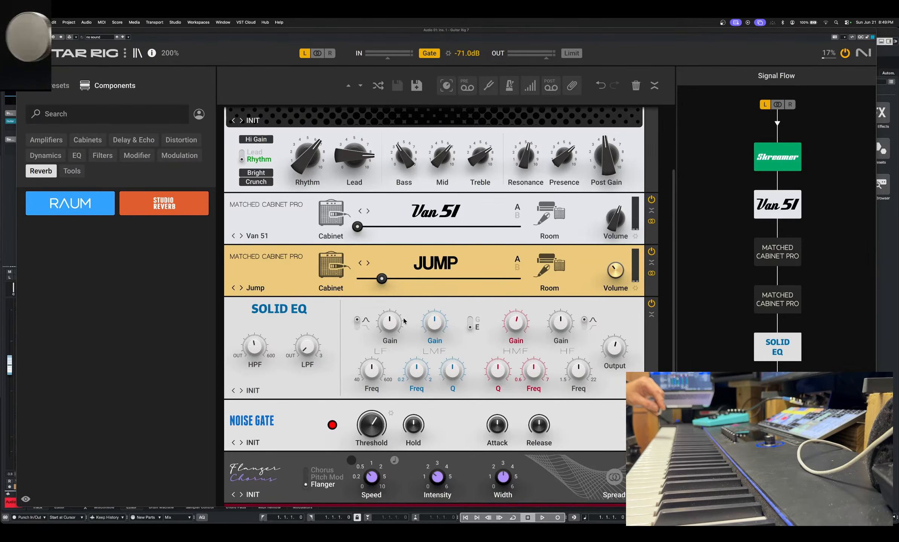
# Read the Solid EQ's high-pass and low-pass filter settings
pyautogui.scroll(-4, 403, 319)
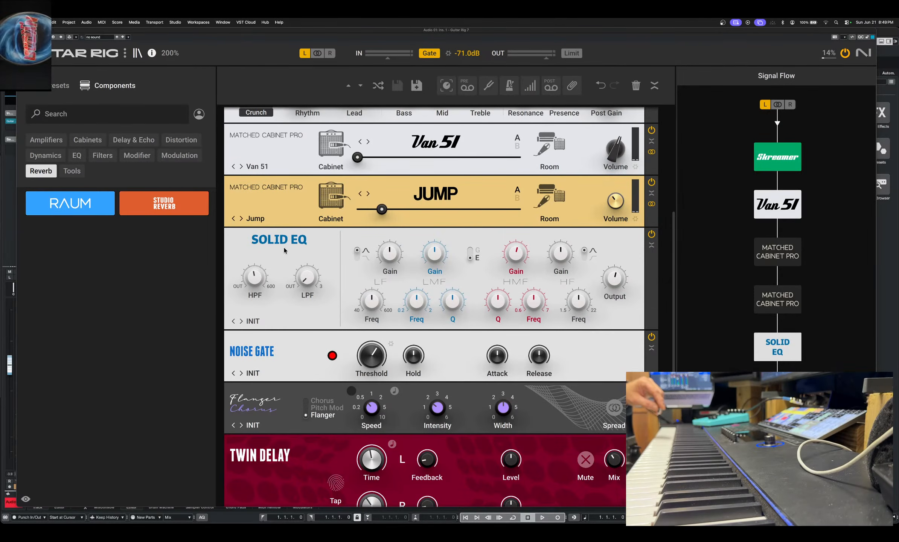
pyautogui.moveTo(443, 306)
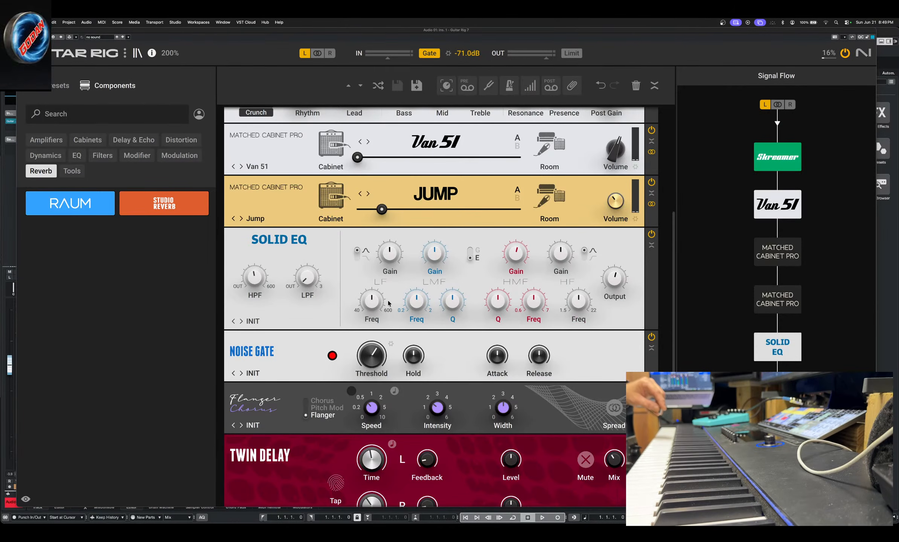
pyautogui.moveTo(255, 286)
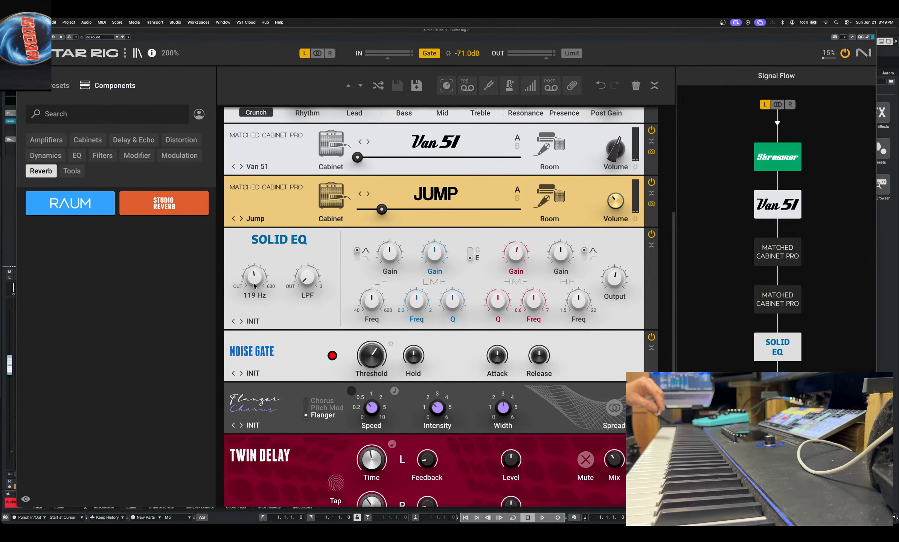
pyautogui.moveTo(312, 282)
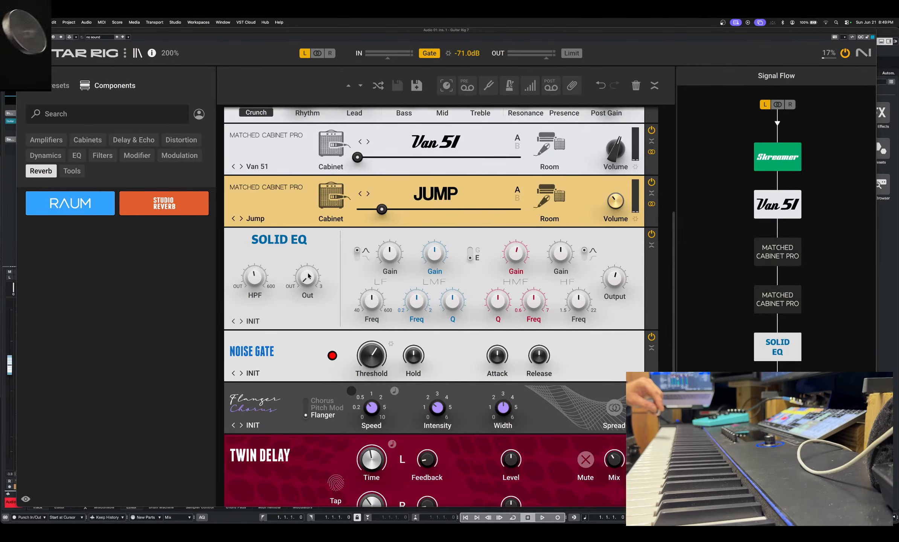
pyautogui.scroll(-1, 308, 278)
# Read the Solid EQ's gain for each band, its Output level, and the HMF and LMF frequencies
pyautogui.moveTo(389, 246)
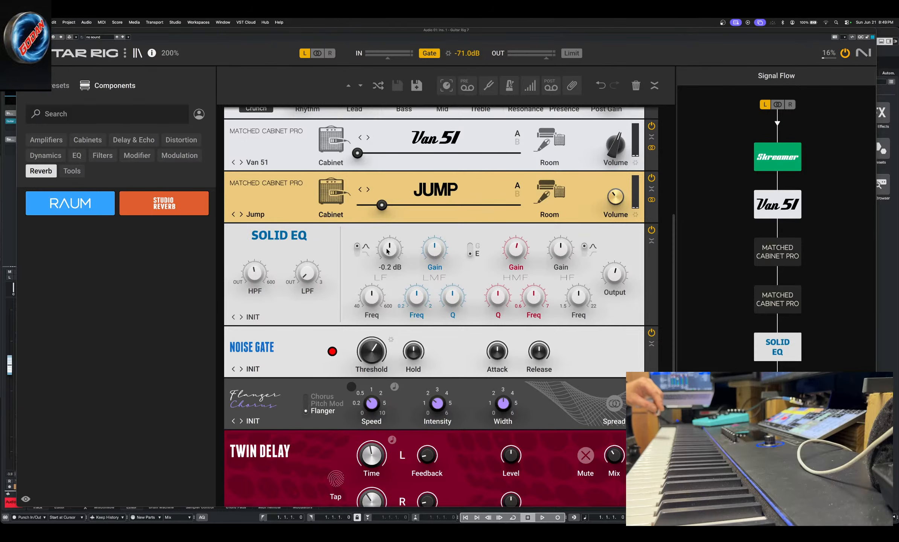
pyautogui.moveTo(437, 253)
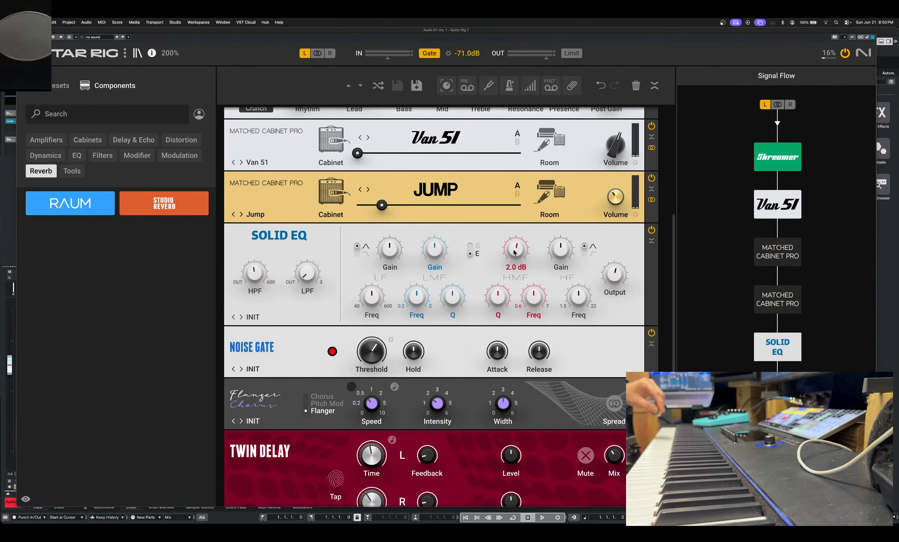
pyautogui.moveTo(515, 249)
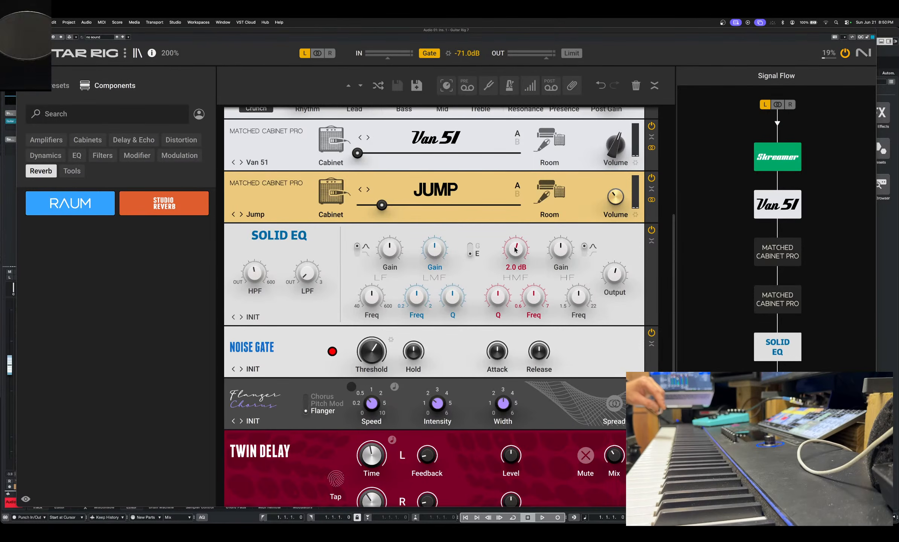
pyautogui.moveTo(553, 244)
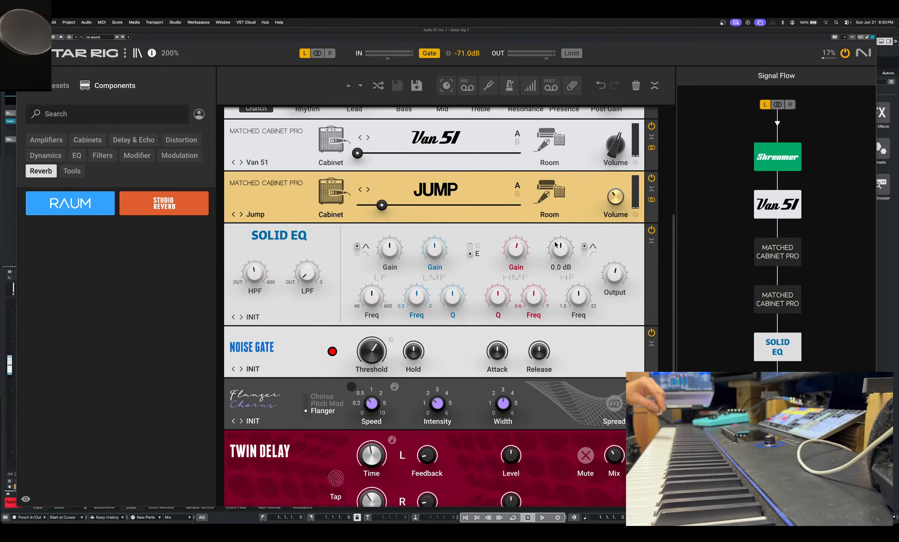
pyautogui.moveTo(615, 275)
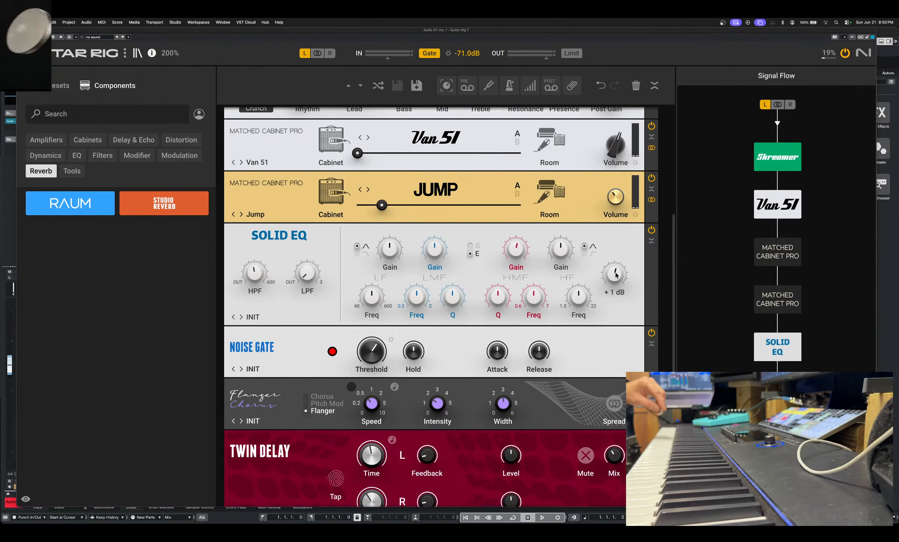
pyautogui.moveTo(526, 301)
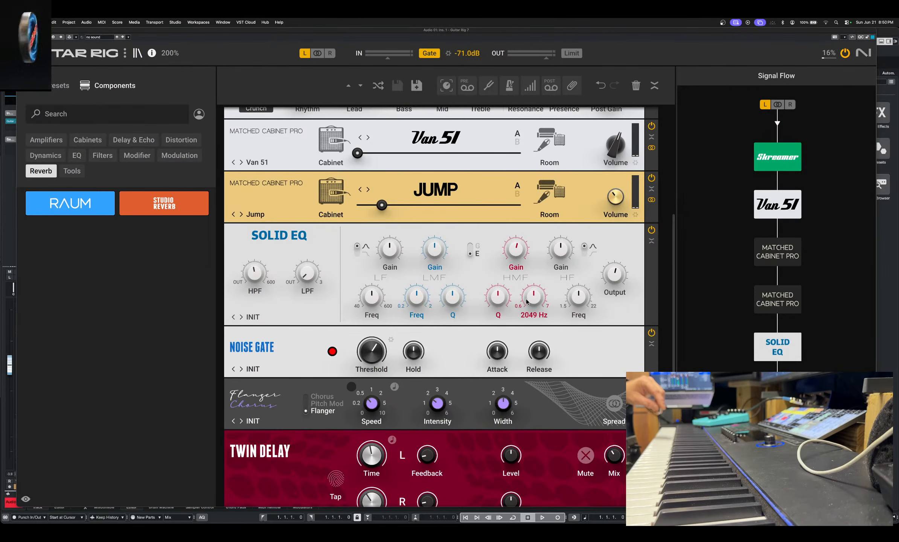
pyautogui.moveTo(417, 298)
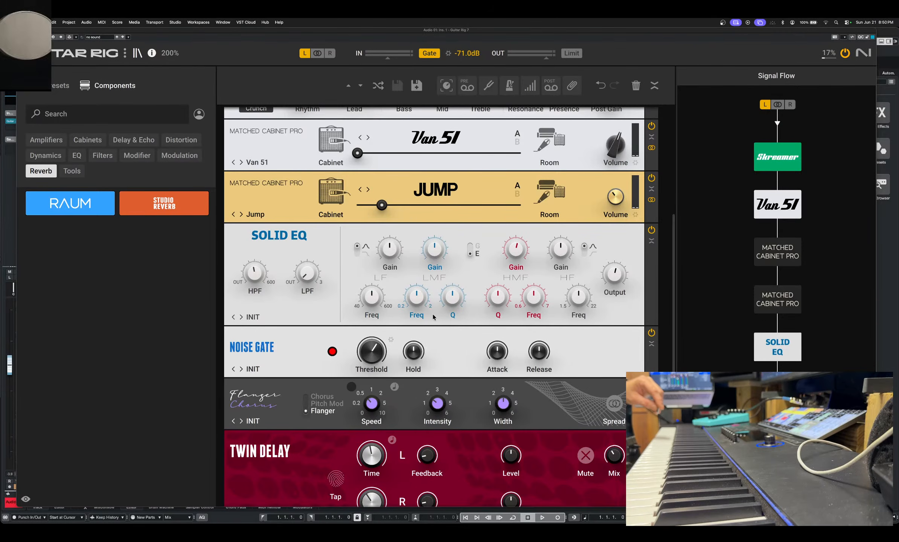
# Read the Noise Gate's Threshold setting
pyautogui.scroll(-3, 320, 299)
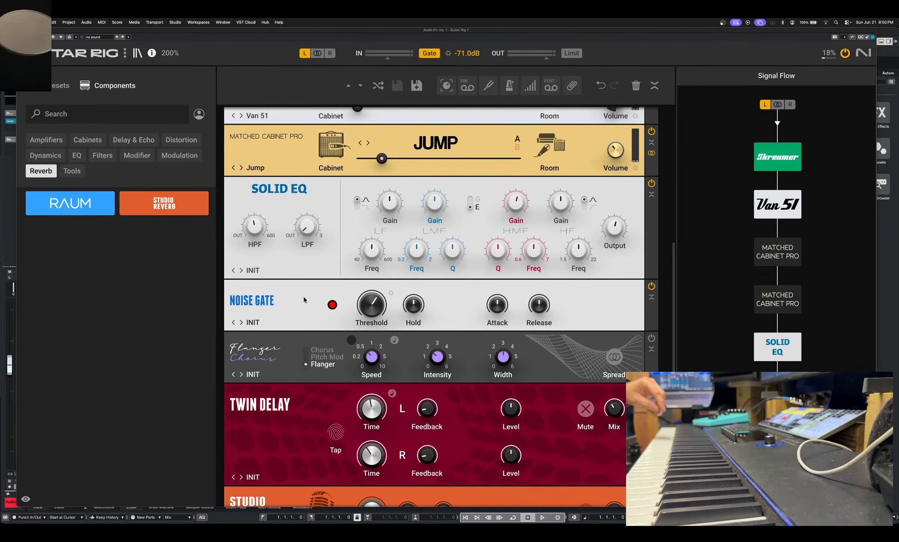
pyautogui.moveTo(376, 300)
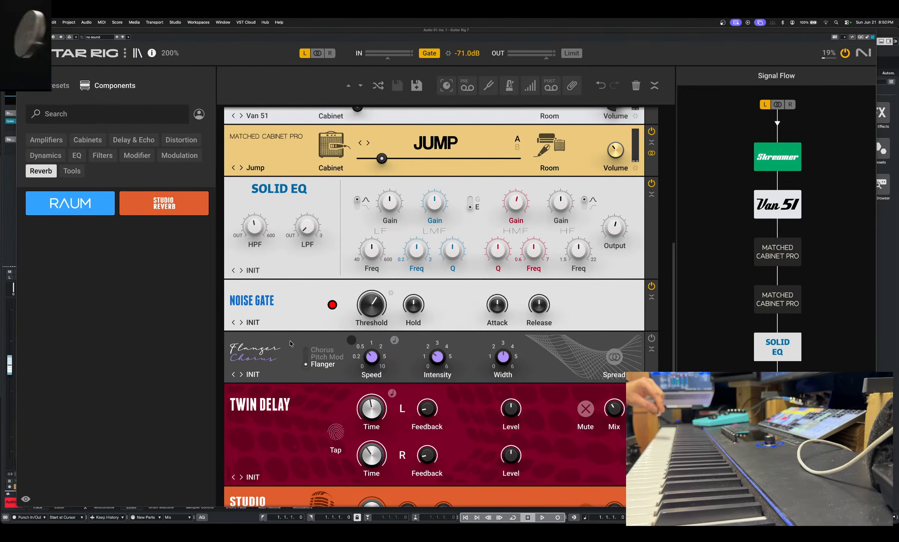
# Toggle the Flanger Chorus's power and read its Speed, Intensity and Width settings in Flanger mode
pyautogui.click(651, 338)
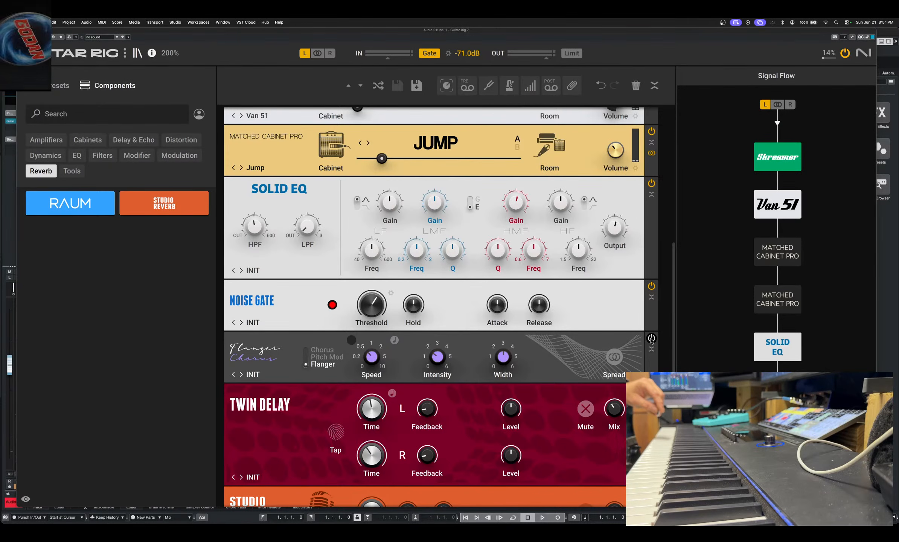
pyautogui.click(650, 339)
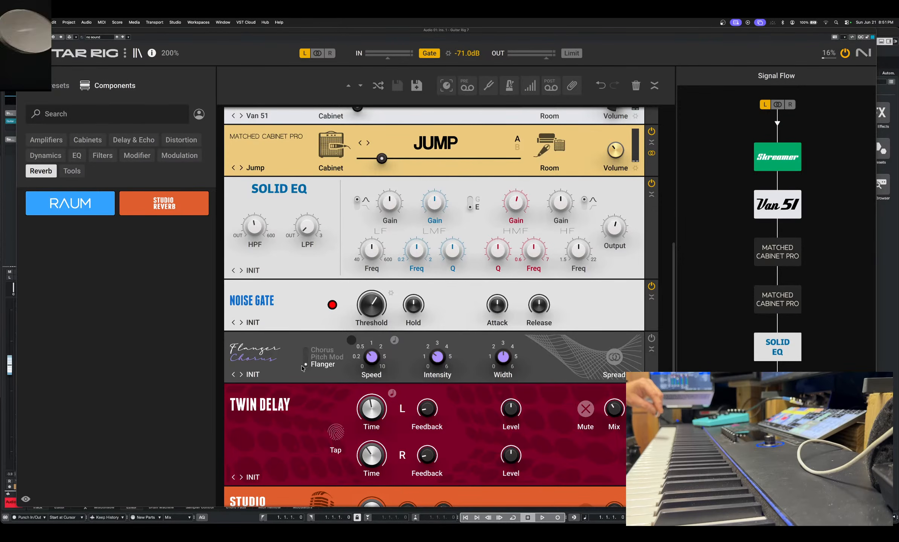
pyautogui.moveTo(374, 358)
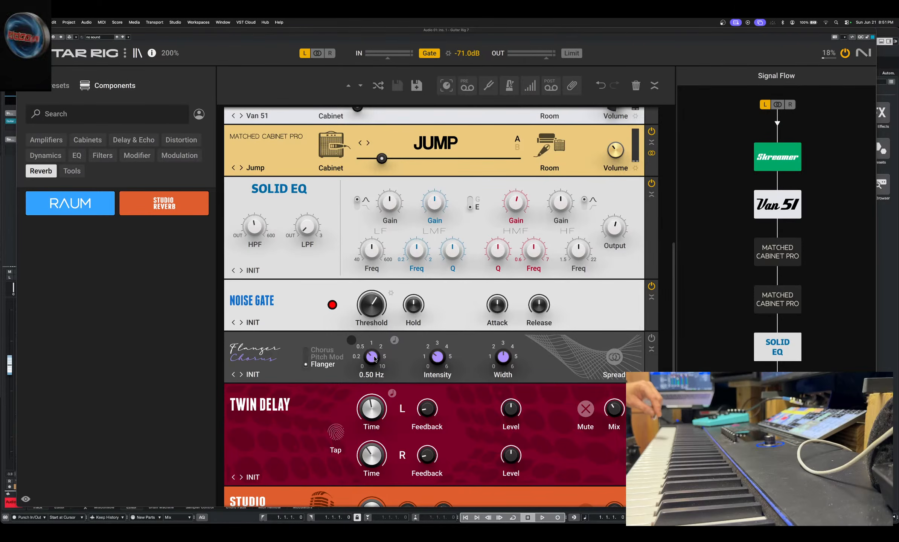
pyautogui.moveTo(440, 355)
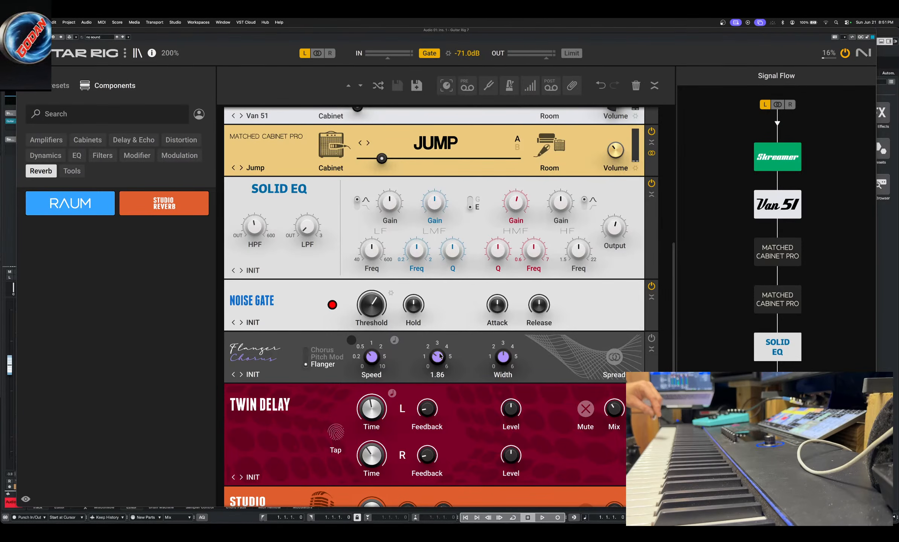
pyautogui.moveTo(511, 356)
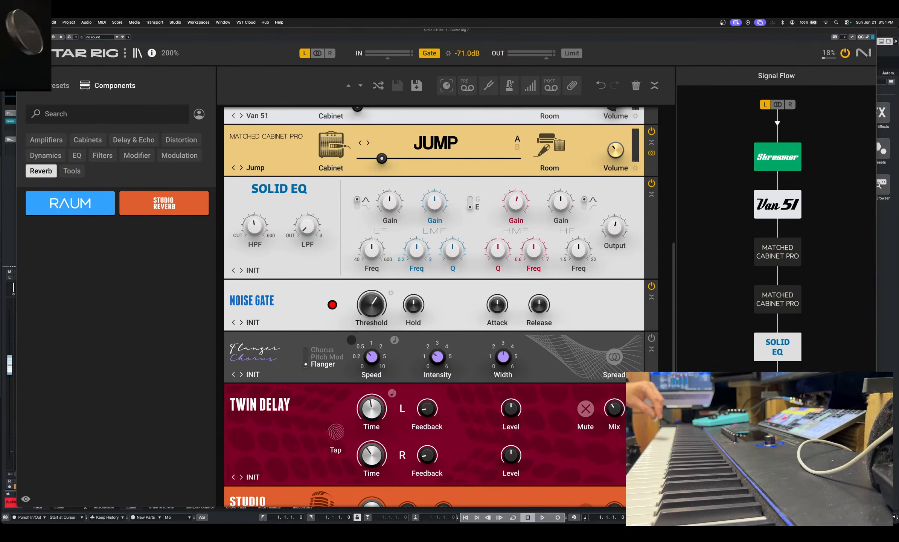
# Toggle the Flanger Chorus to compare the guitar tone with and without the effect, leaving it bypassed
pyautogui.press('super+w')
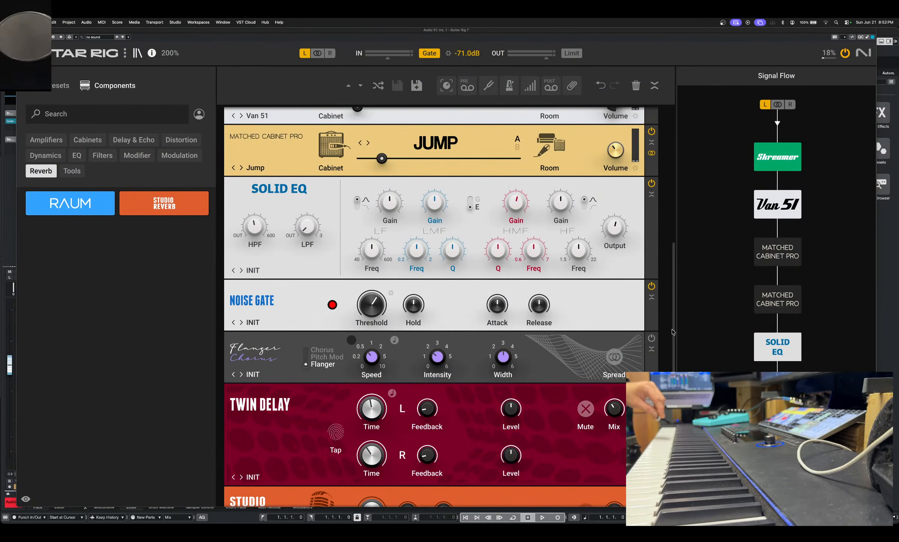
pyautogui.click(651, 338)
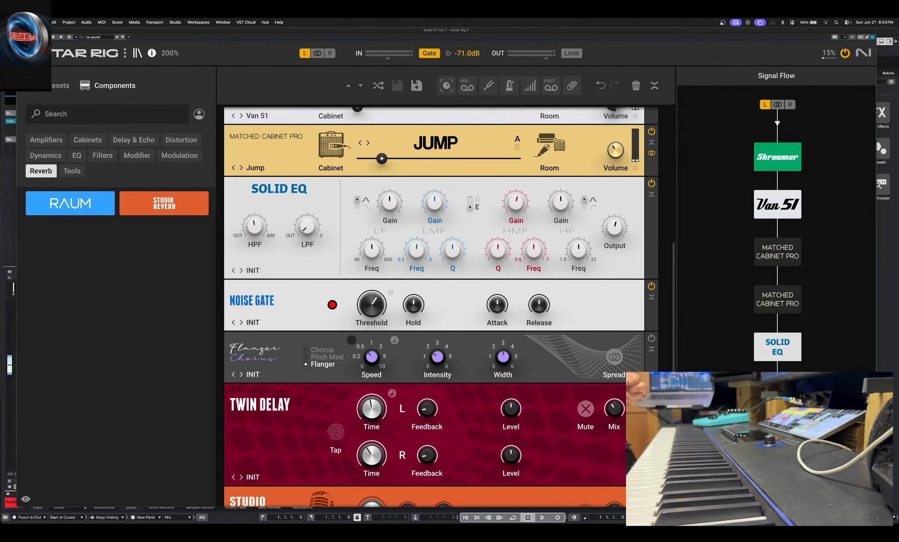
pyautogui.press('super+w')
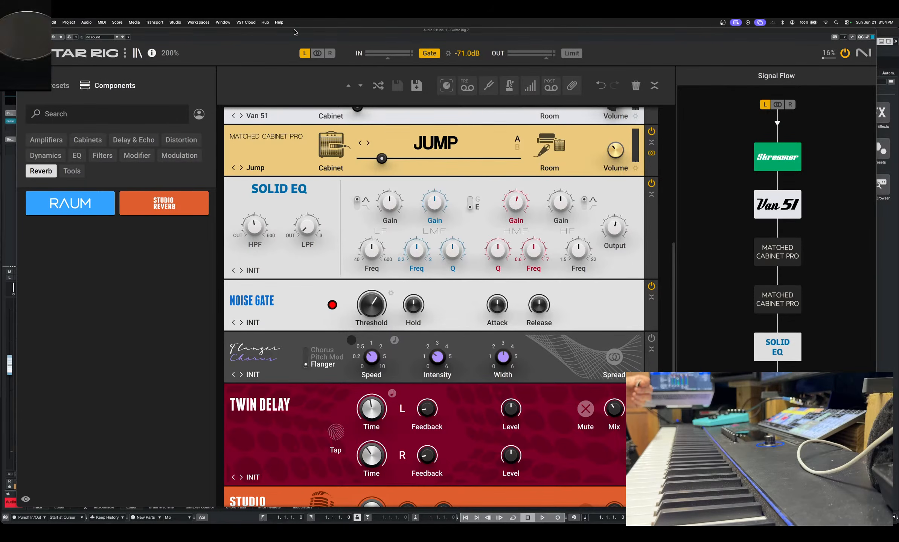
# Read the Twin Delay's Time and Feedback for both channels, the left Level and the Mix
pyautogui.moveTo(294, 31); pyautogui.dragTo(288, 32)
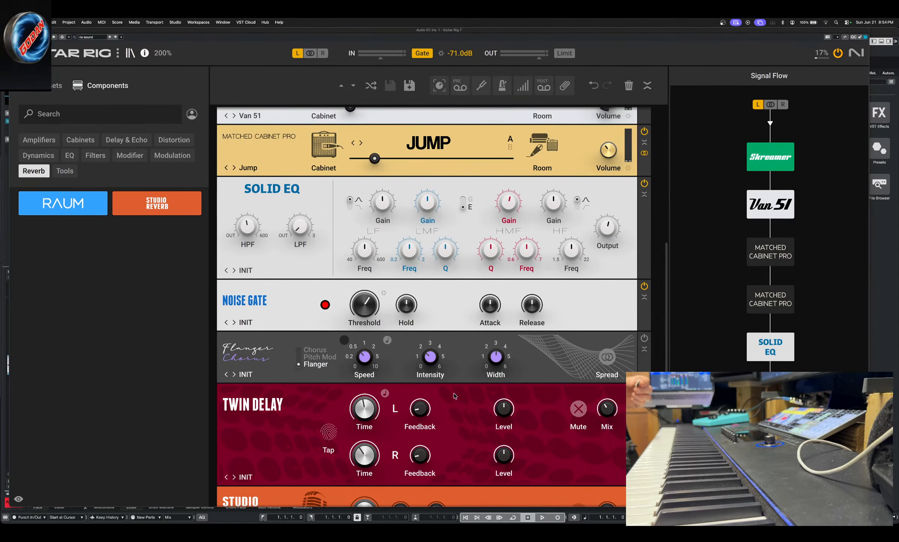
pyautogui.scroll(-2, 457, 395)
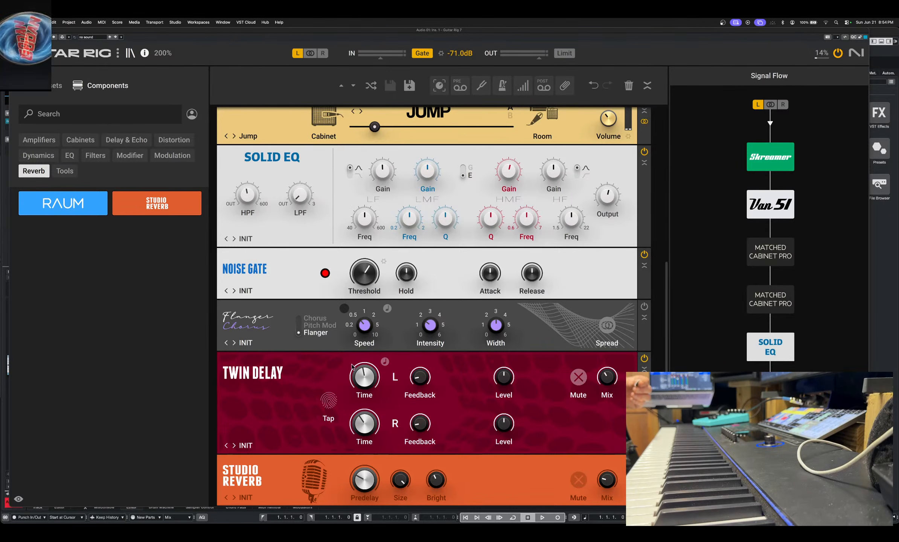
pyautogui.moveTo(362, 383)
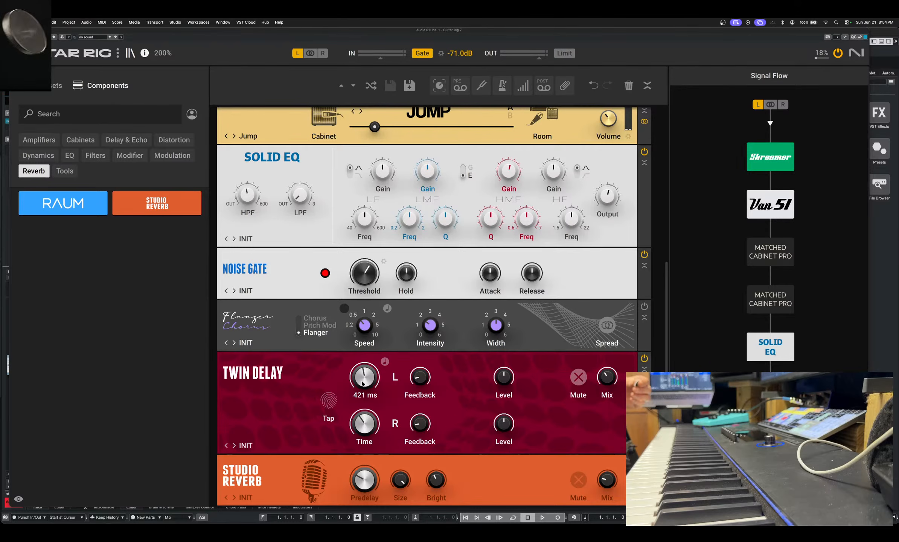
pyautogui.moveTo(417, 384)
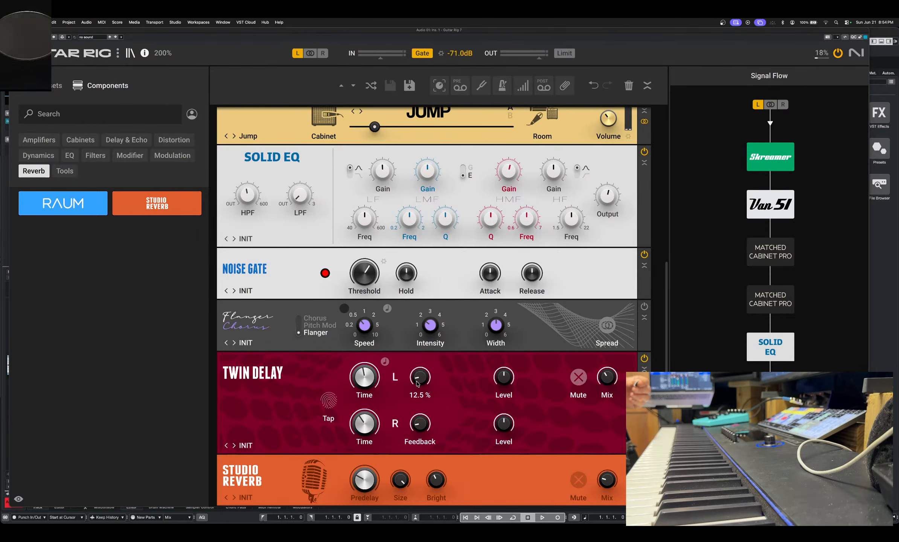
pyautogui.moveTo(356, 434)
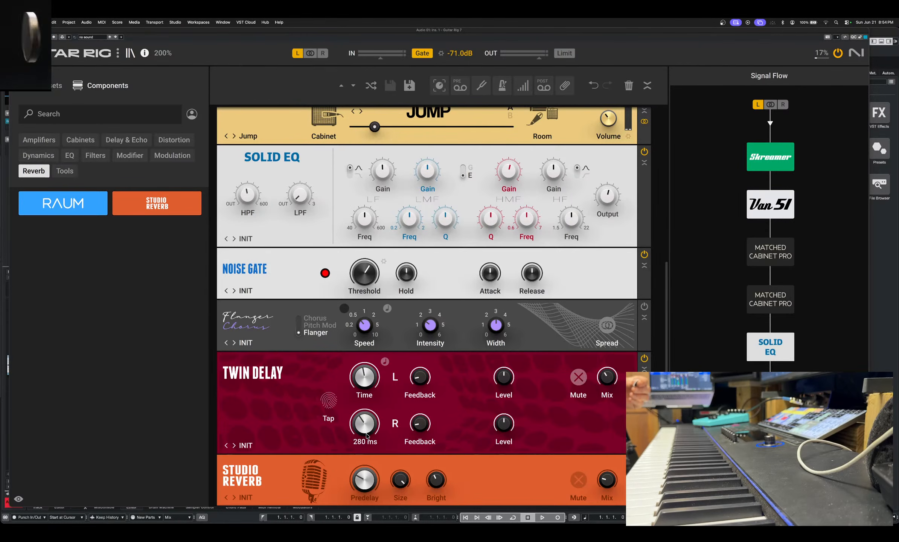
pyautogui.moveTo(418, 427)
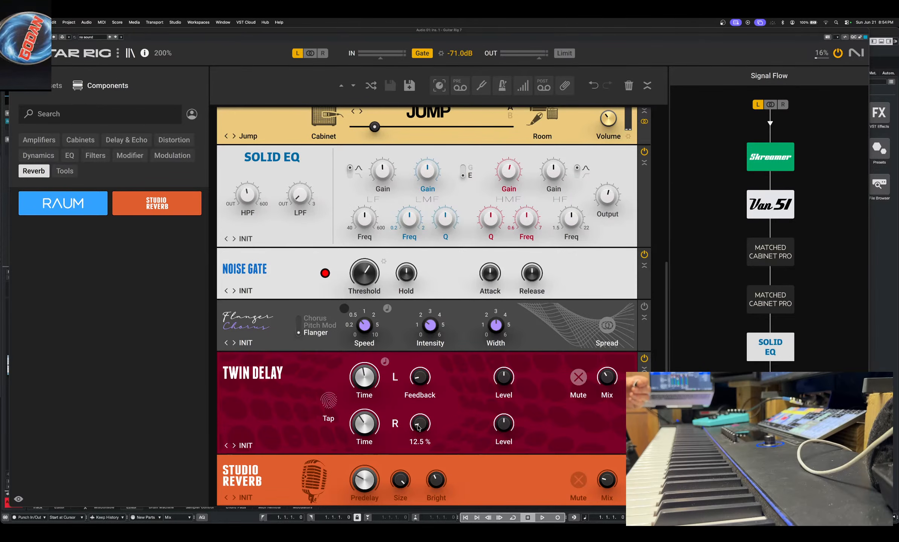
pyautogui.moveTo(506, 381)
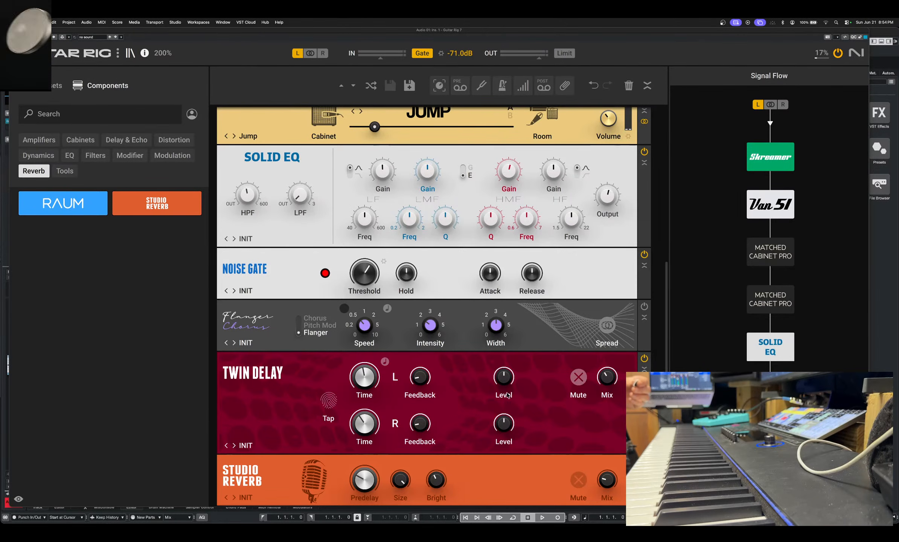
pyautogui.moveTo(606, 384)
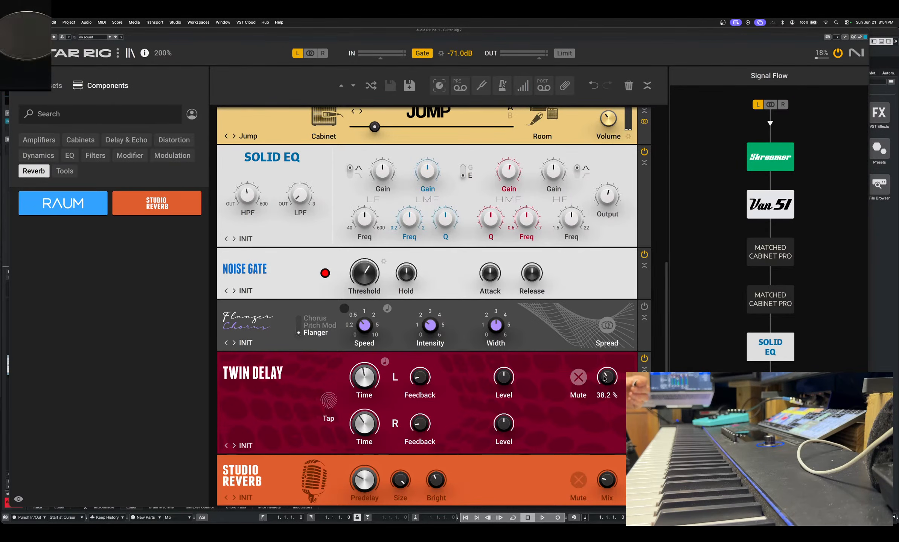
# Read the Studio Reverb's Predelay, Size, Bright and Mix settings, and recheck the Twin Delay's left Level
pyautogui.moveTo(365, 491)
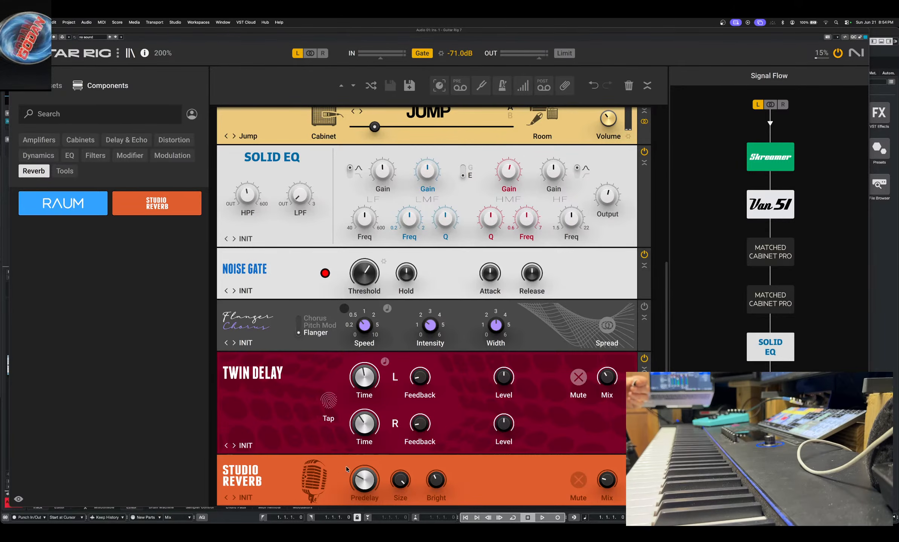
pyautogui.moveTo(435, 480)
pyautogui.moveTo(406, 483)
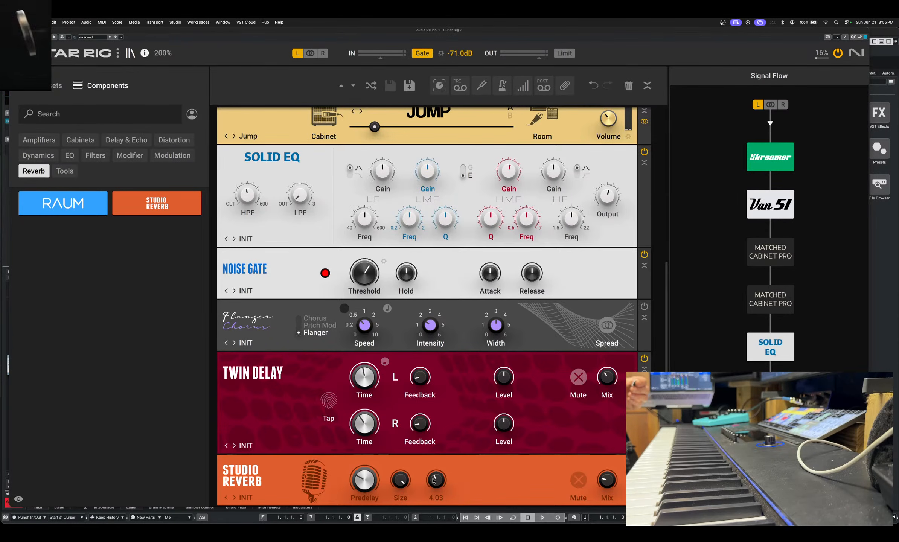
pyautogui.moveTo(607, 481)
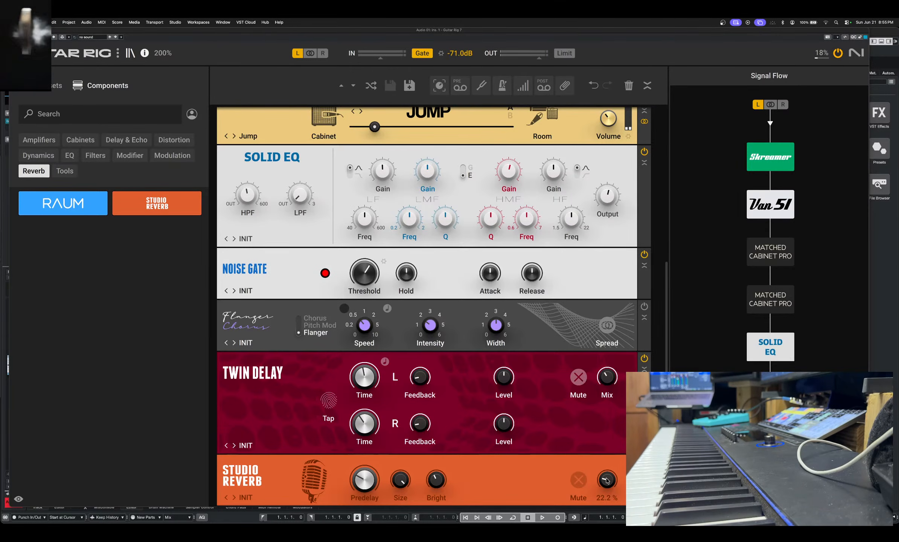
pyautogui.moveTo(507, 382)
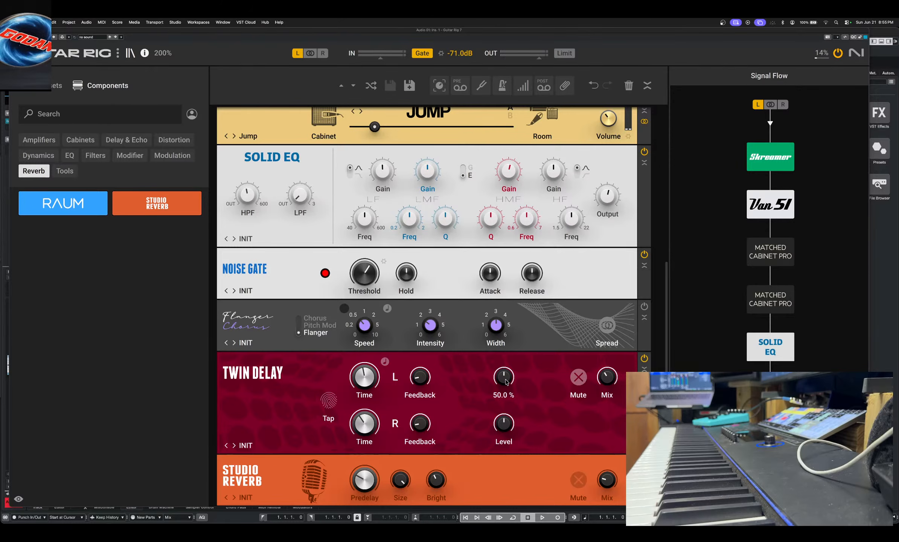
# Show the Tuner at the head of the rack and switch on its Mute
pyautogui.scroll(5, 505, 380)
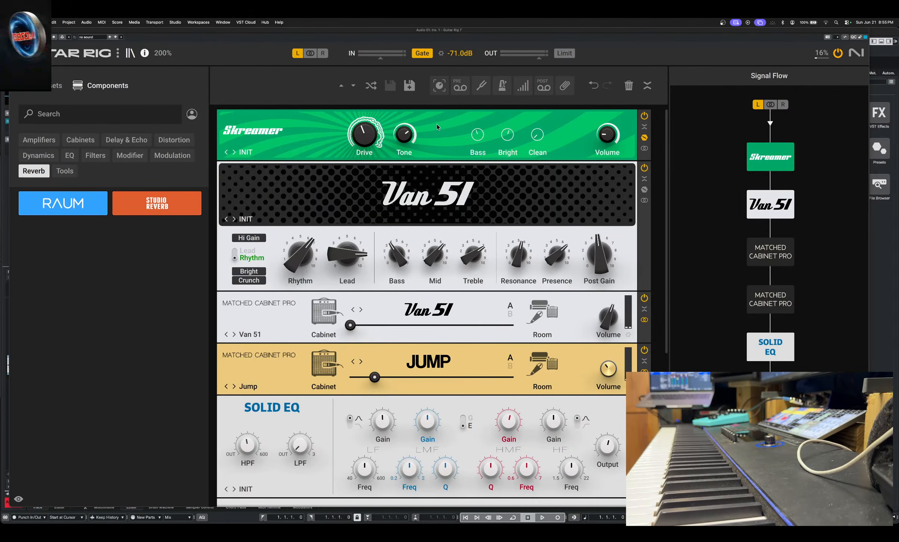
pyautogui.scroll(-5, 436, 123)
pyautogui.scroll(5, 436, 123)
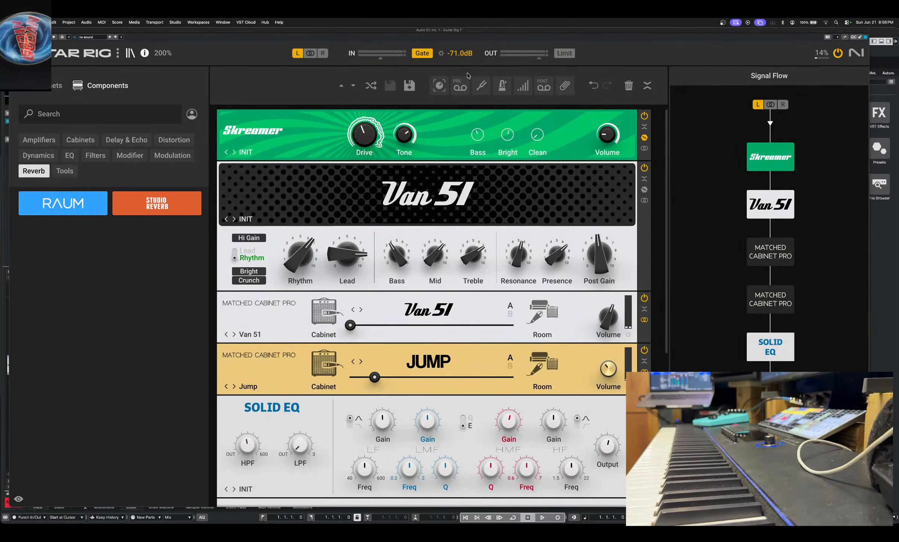
pyautogui.click(484, 89)
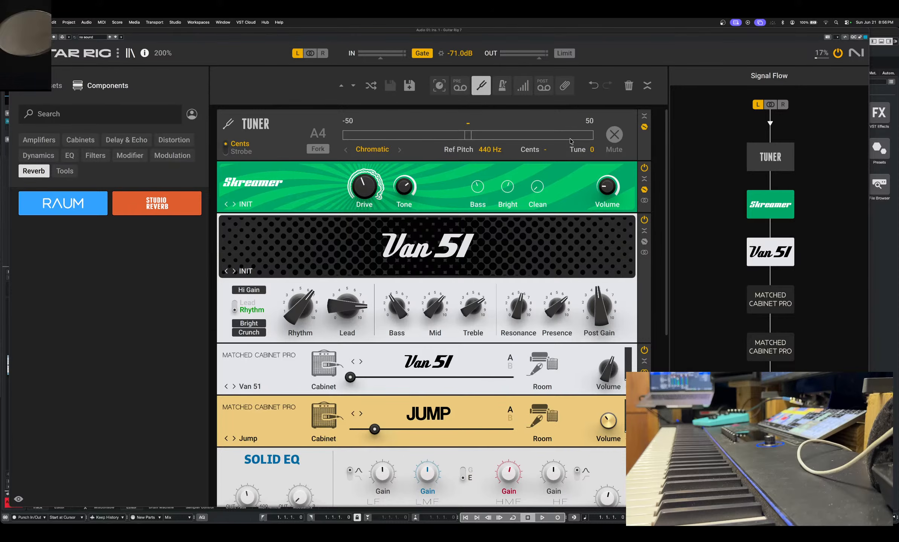
pyautogui.rightClick(611, 135)
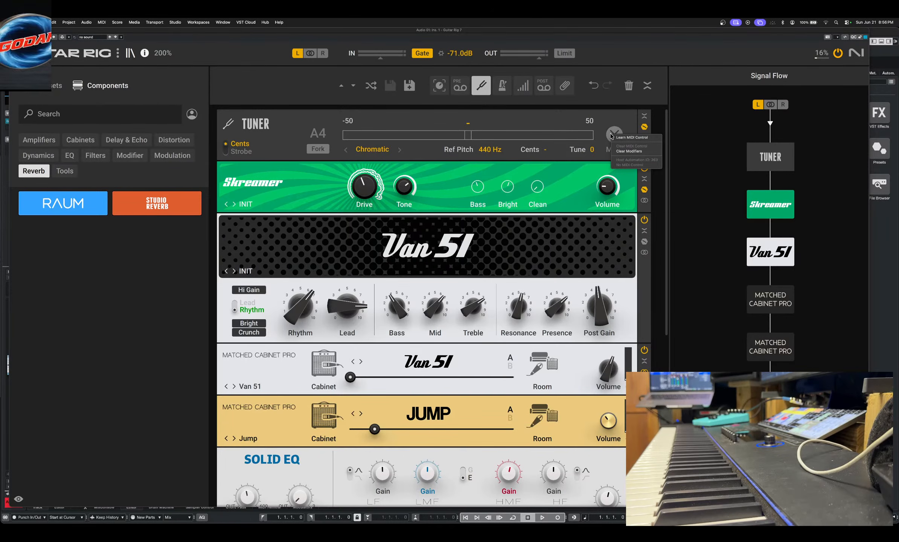
pyautogui.scroll(-2, 610, 134)
pyautogui.scroll(2, 555, 114)
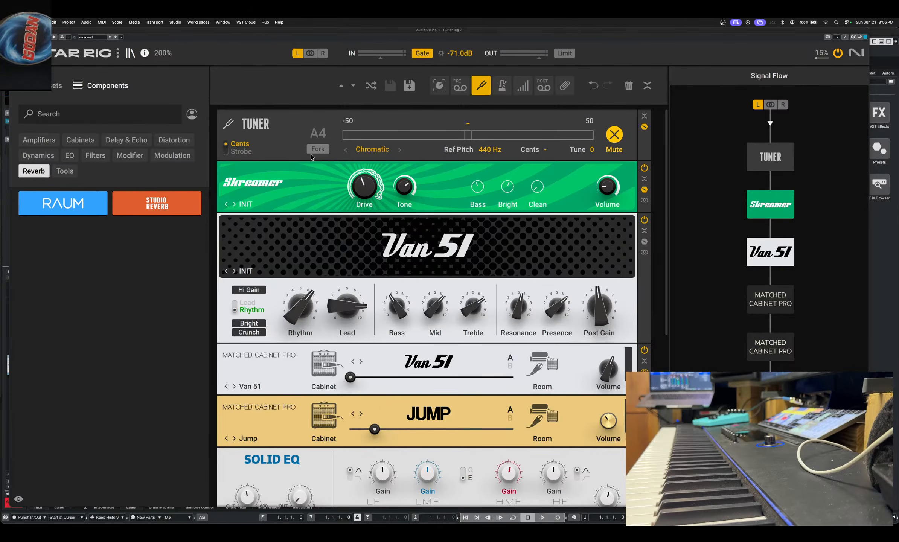
# Examine the Tuner's Cents/Strobe display, Fork and Chromatic controls for tuning options
pyautogui.rightClick(222, 153)
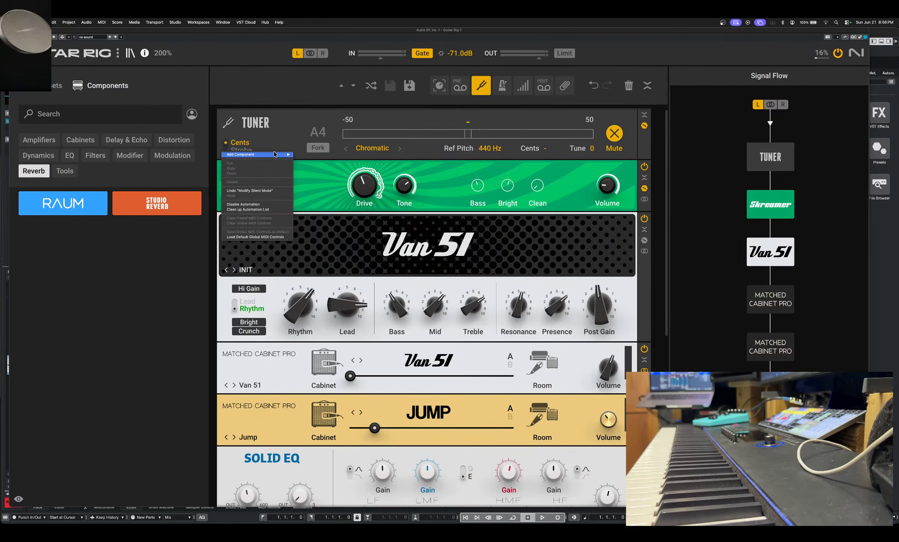
pyautogui.rightClick(379, 150)
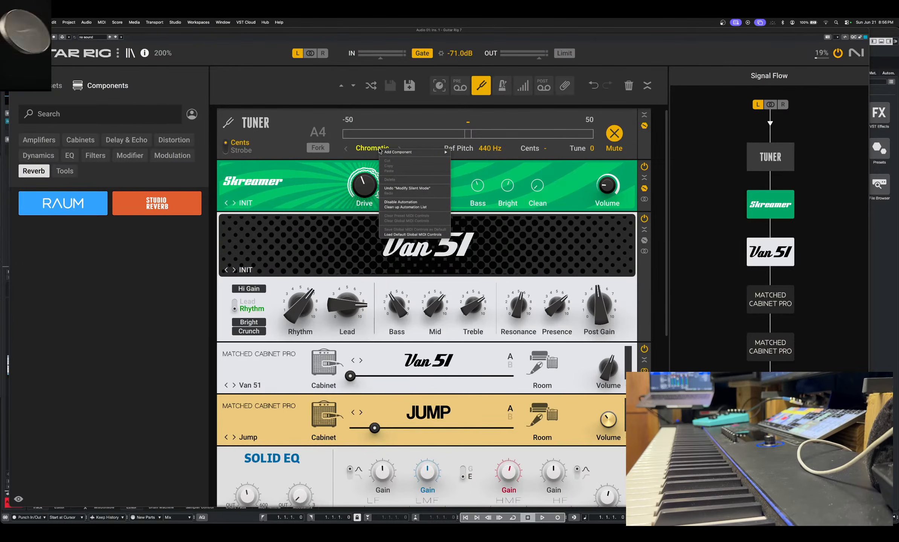
pyautogui.moveTo(386, 152)
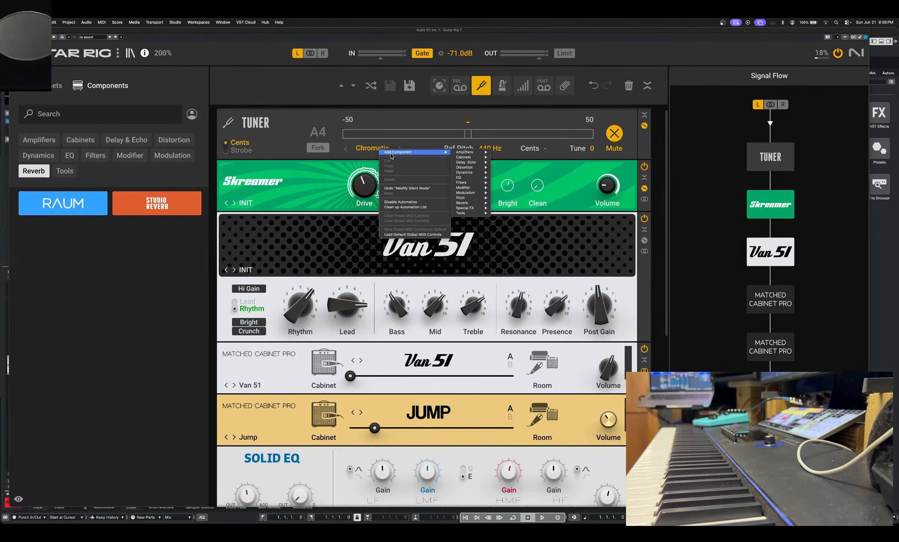
pyautogui.rightClick(315, 149)
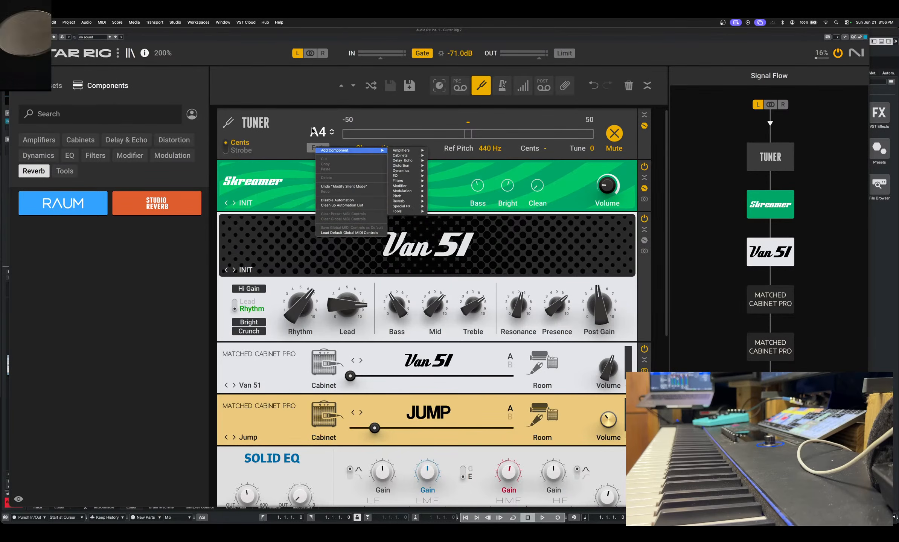
pyautogui.rightClick(226, 149)
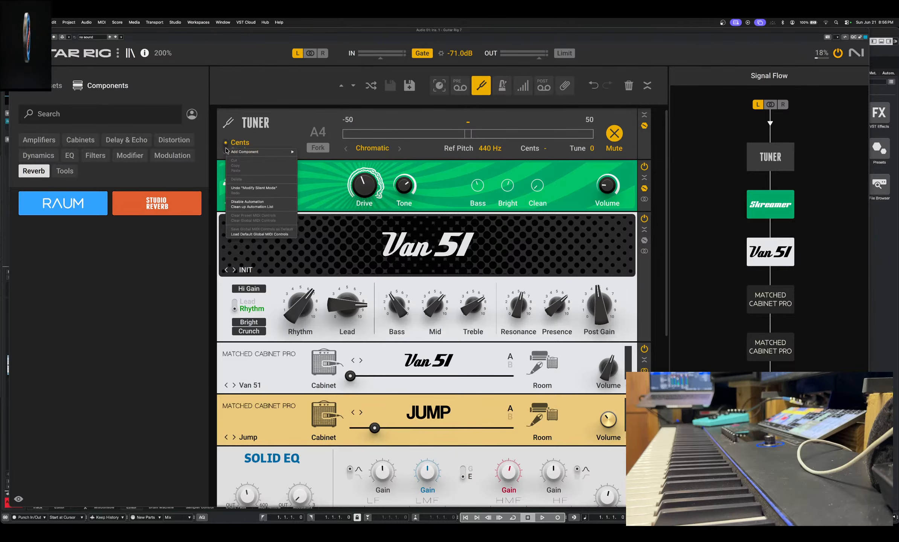
pyautogui.rightClick(379, 152)
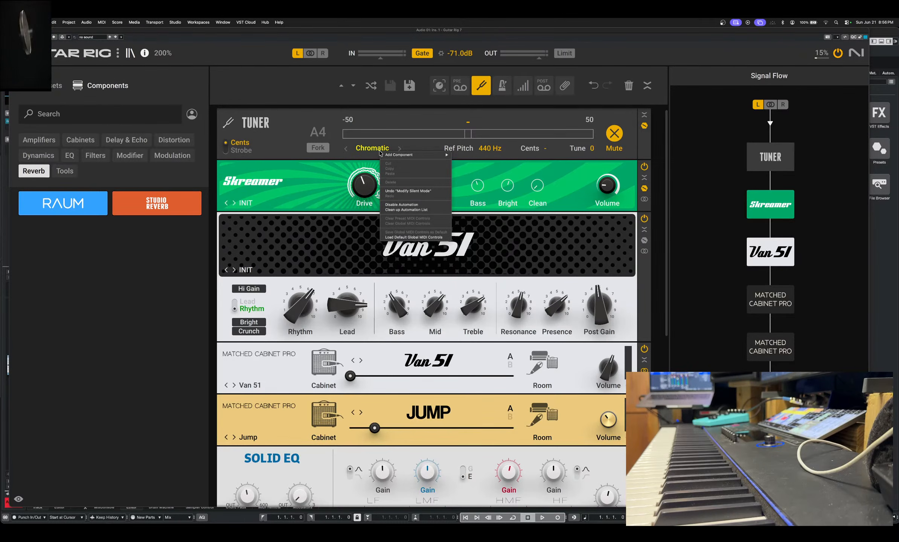
pyautogui.rightClick(400, 149)
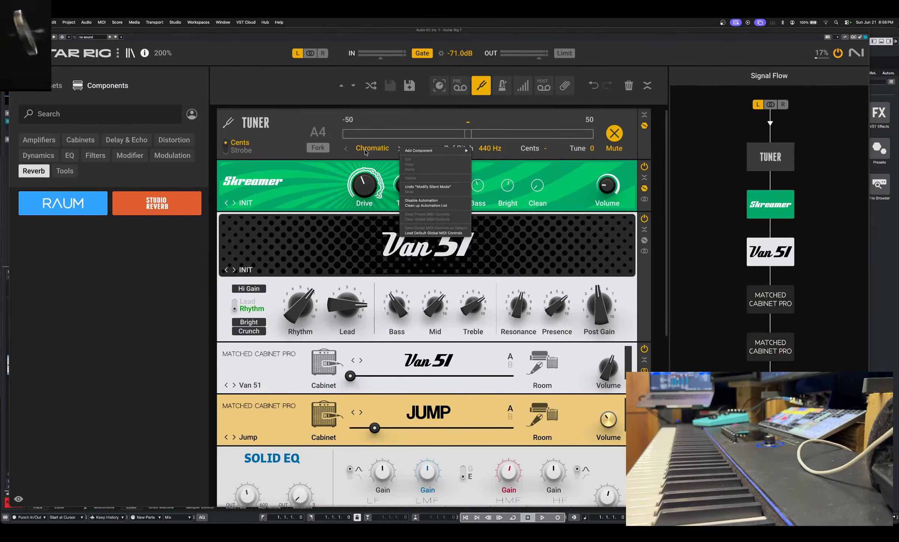
pyautogui.rightClick(348, 150)
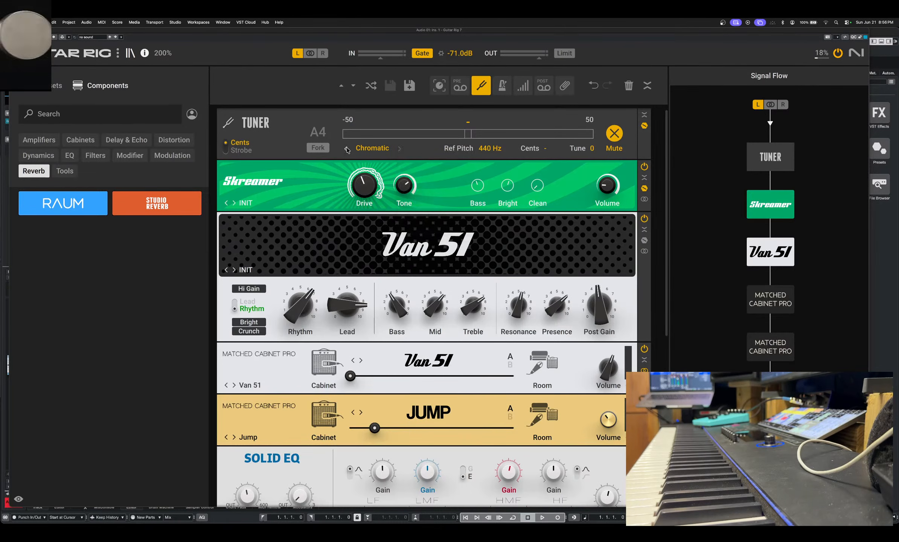
pyautogui.rightClick(348, 150)
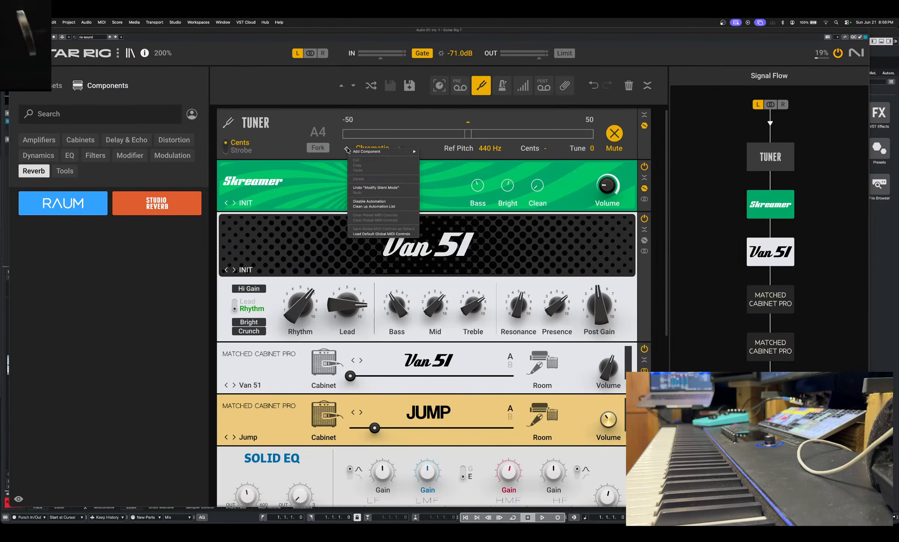
pyautogui.rightClick(369, 147)
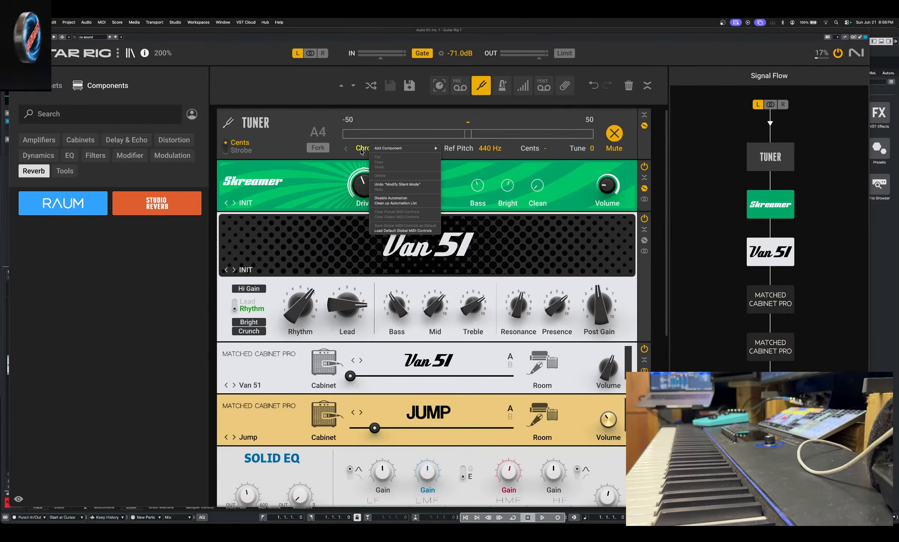
pyautogui.moveTo(388, 150)
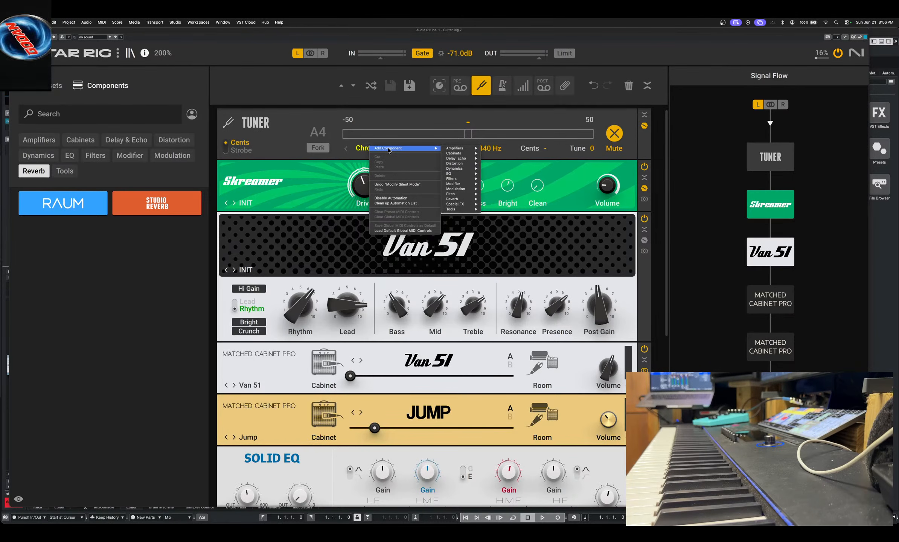
pyautogui.rightClick(328, 112)
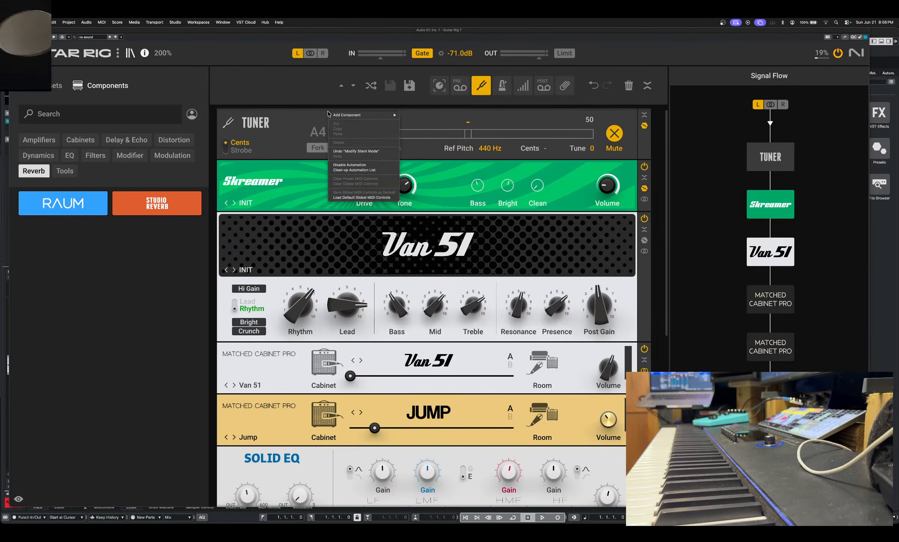
pyautogui.rightClick(429, 145)
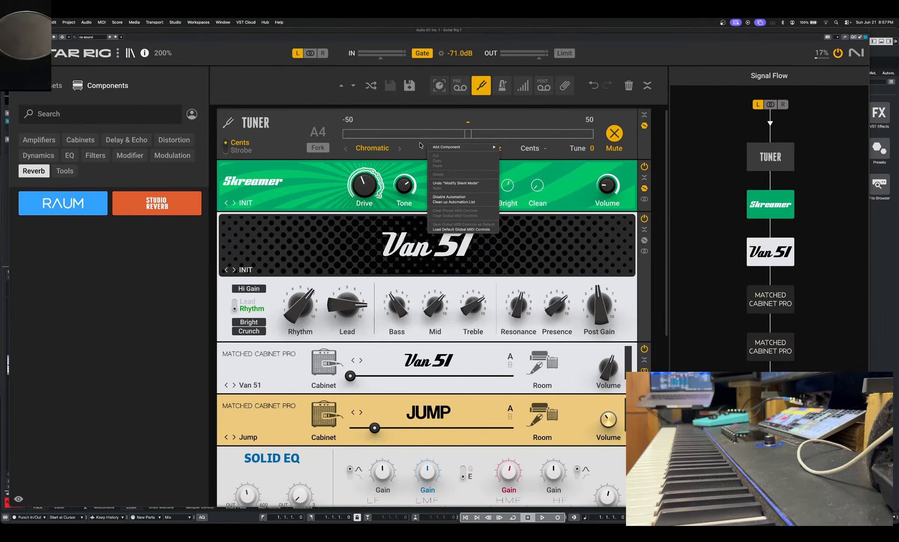
pyautogui.rightClick(299, 126)
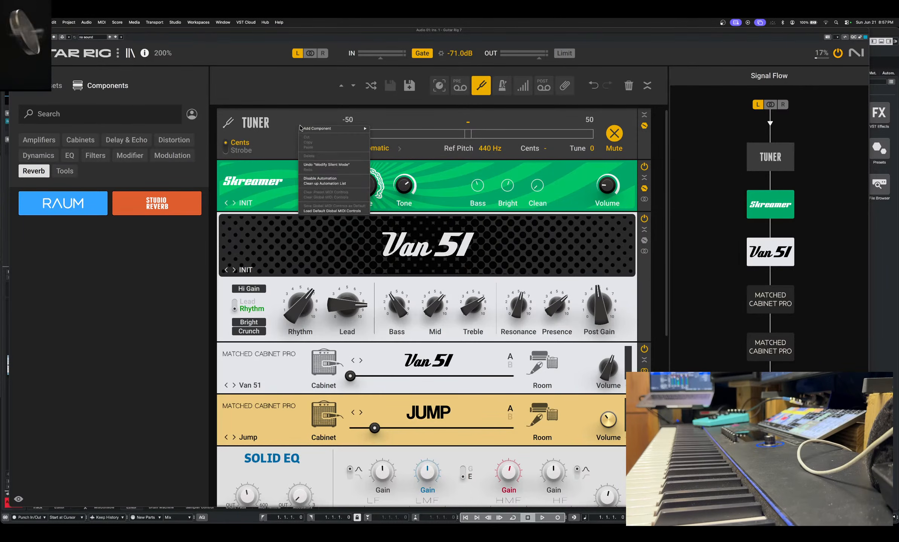
pyautogui.rightClick(381, 152)
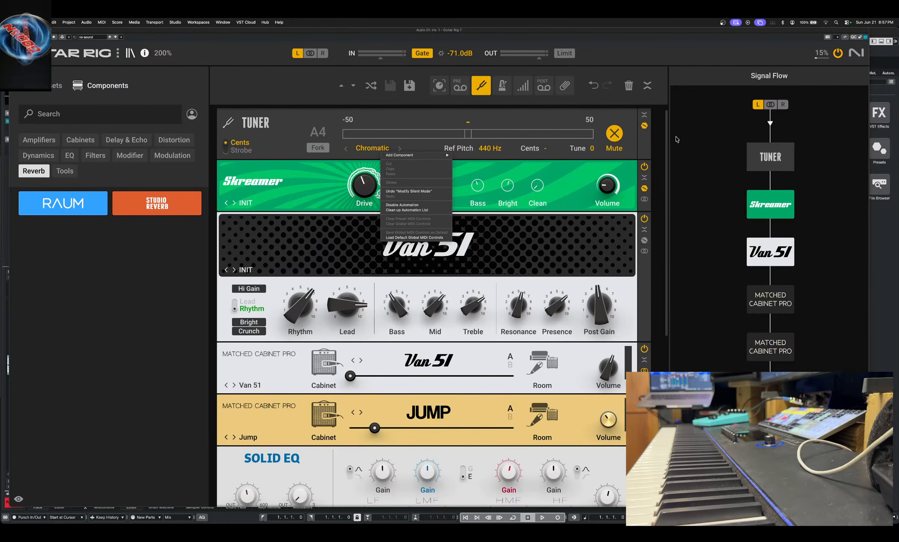
# Switch off the Tuner's Mute so the guitar signal passes through the rack
pyautogui.rightClick(612, 134)
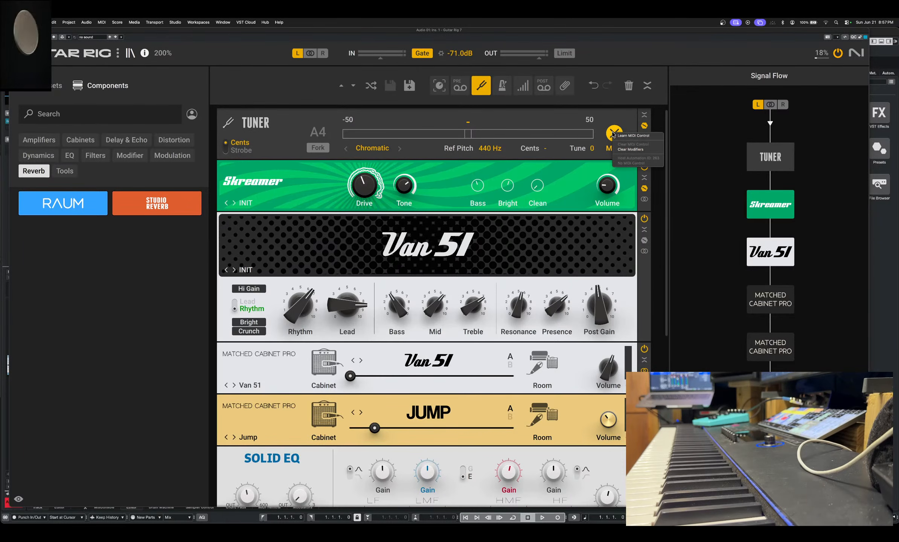
pyautogui.scroll(-3, 611, 131)
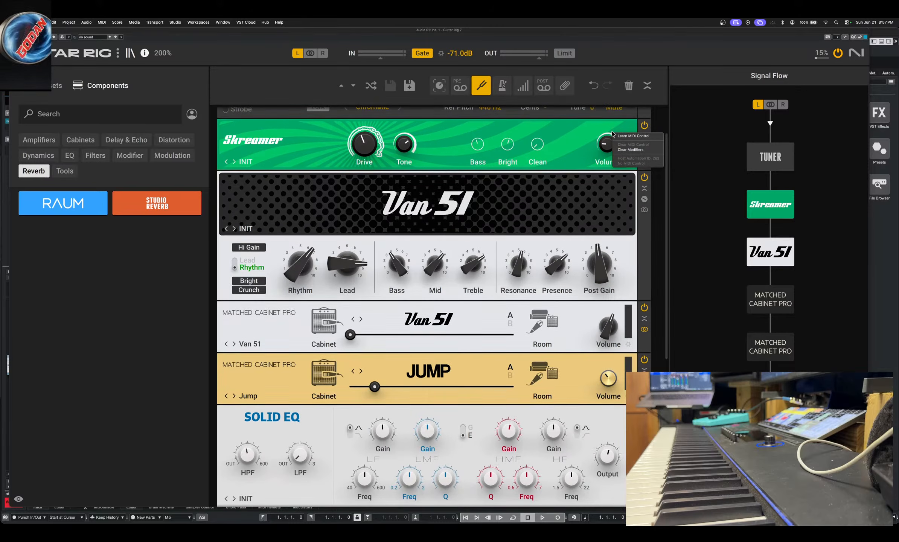
pyautogui.scroll(3, 607, 122)
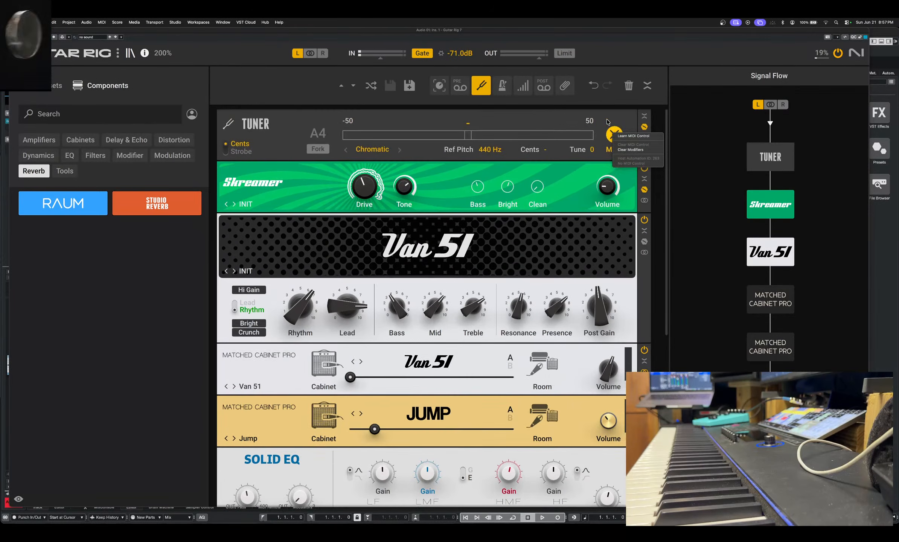
pyautogui.rightClick(609, 138)
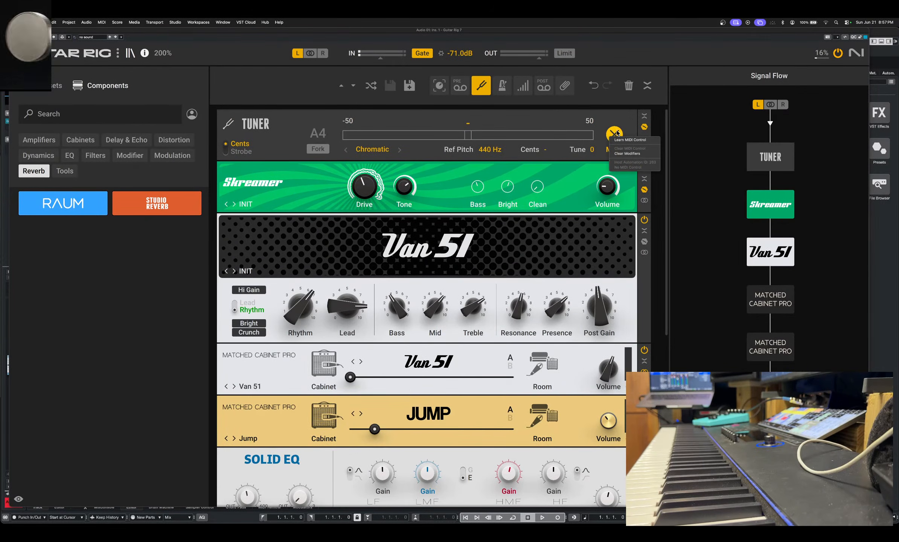
pyautogui.rightClick(617, 133)
pyautogui.click(617, 133)
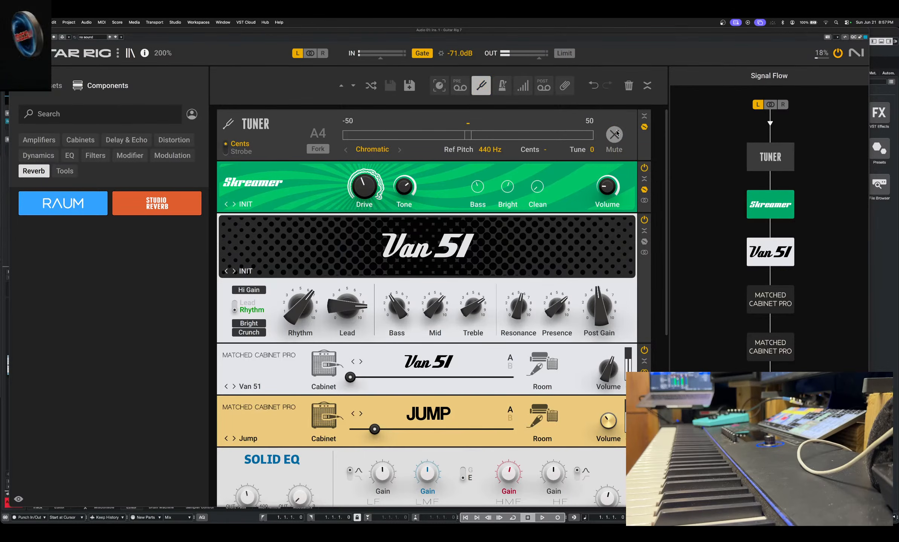
# Recheck the Tuner's Chromatic mode, reference note, Fork and Strobe controls for further options
pyautogui.rightClick(376, 151)
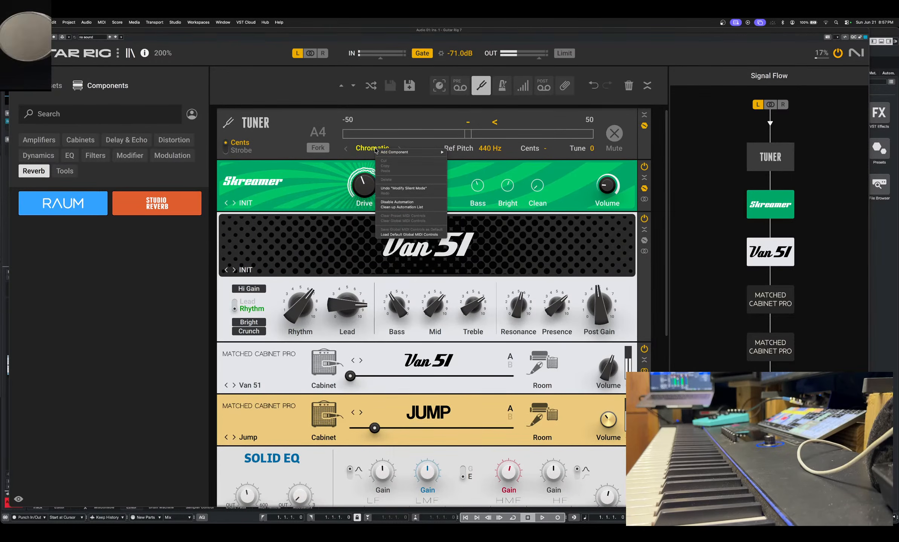
pyautogui.scroll(-1, 320, 145)
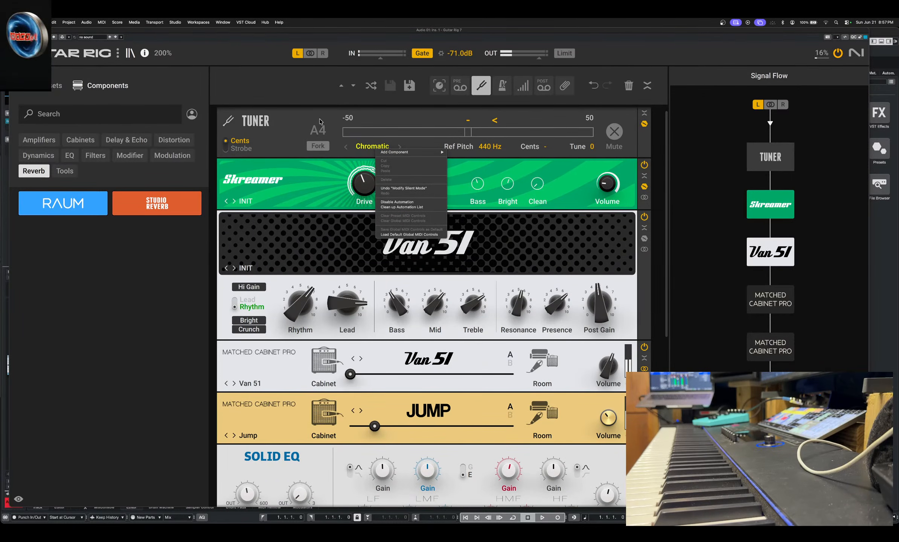
pyautogui.rightClick(320, 120)
pyautogui.rightClick(311, 151)
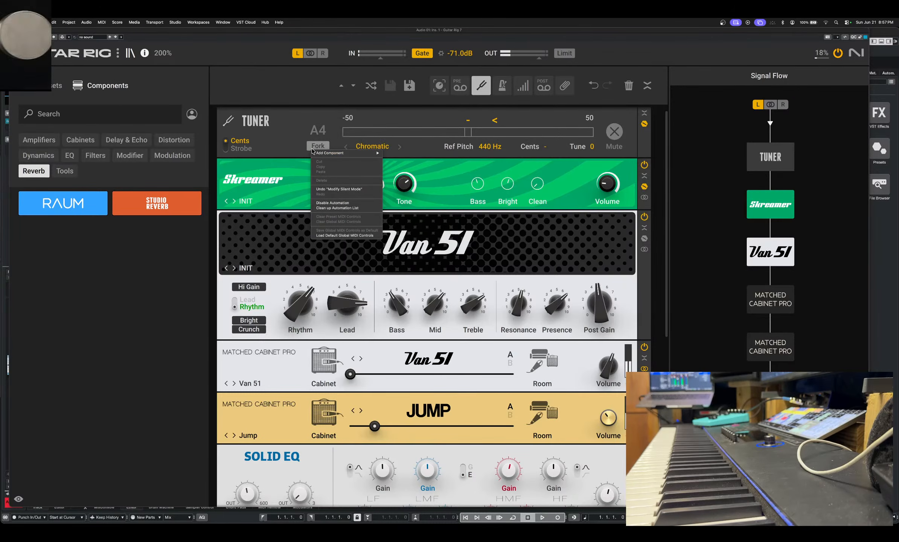
pyautogui.rightClick(315, 146)
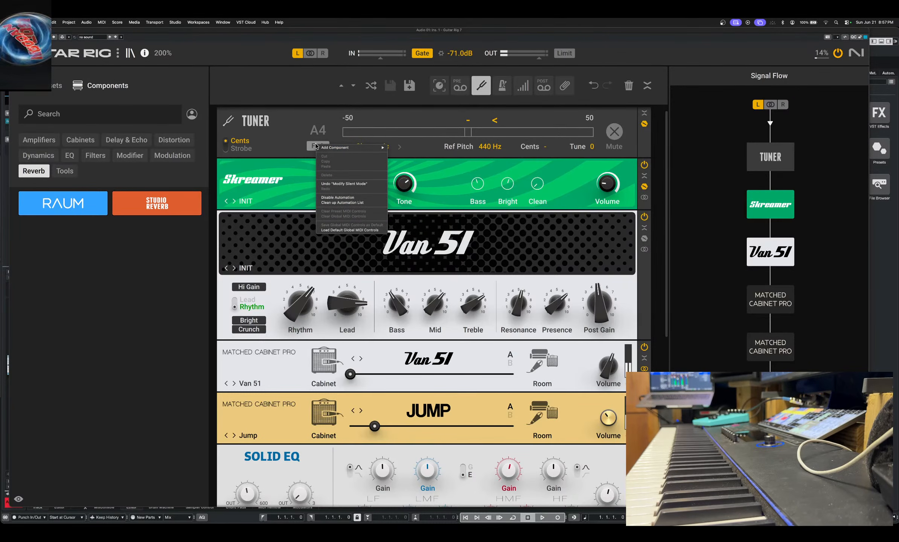
pyautogui.rightClick(322, 121)
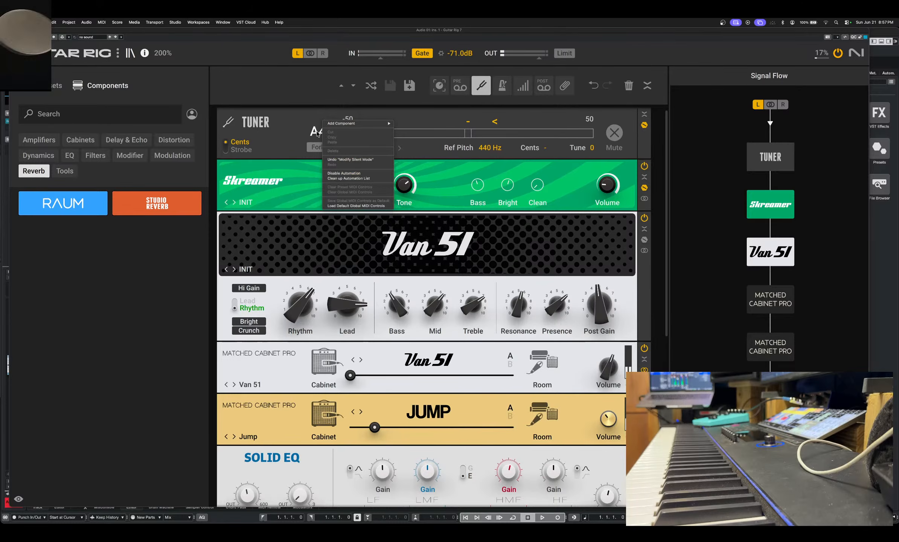
pyautogui.click(225, 148)
pyautogui.rightClick(226, 149)
pyautogui.click(228, 157)
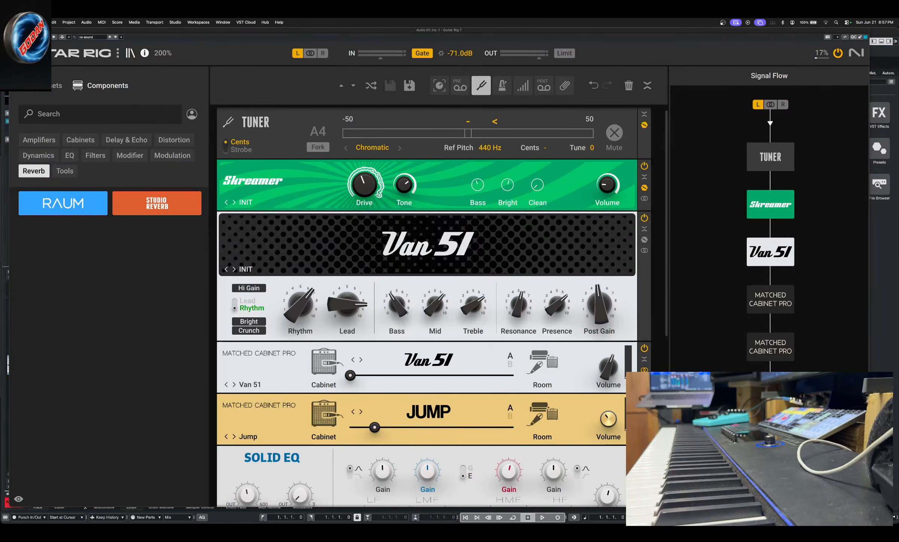
# Close and reopen the Guitar Rig window, and toggle the Tuner's Mute on and back off
pyautogui.press('super+w')
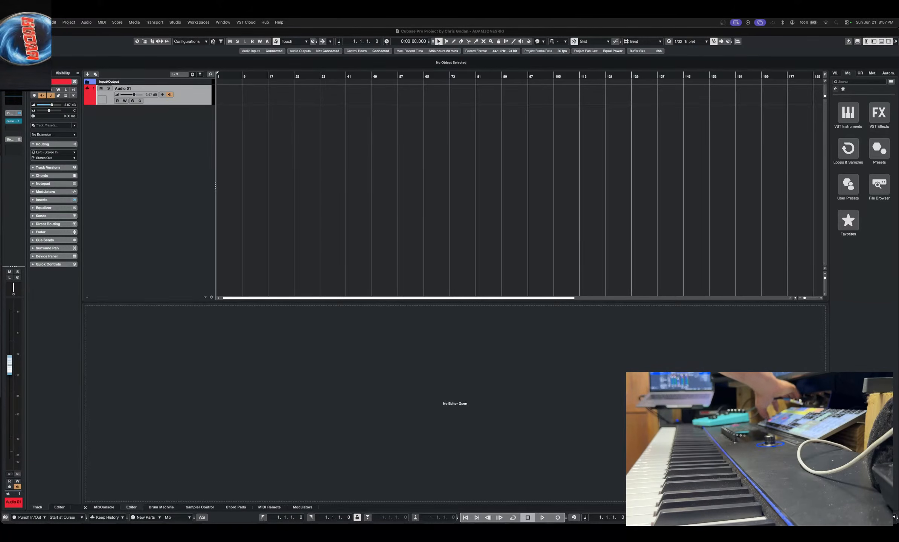
pyautogui.press('F11')
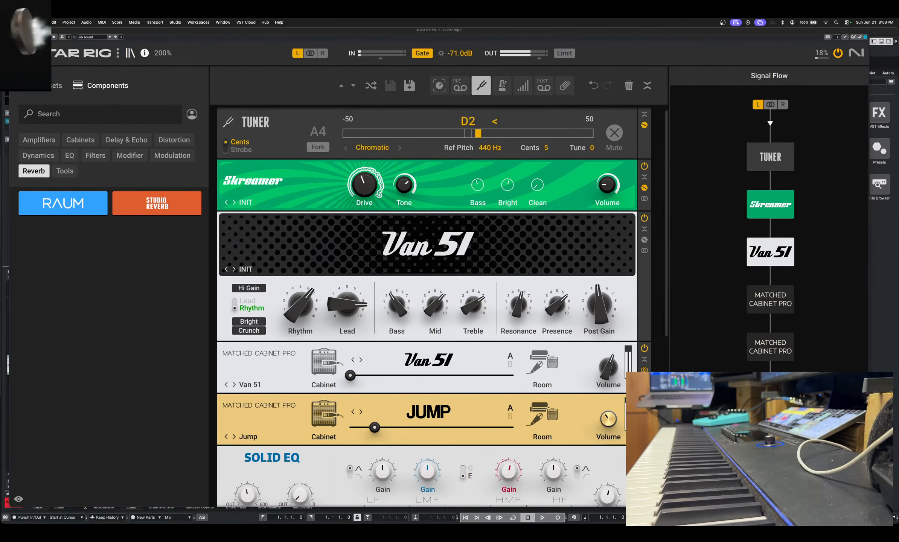
pyautogui.click(614, 134)
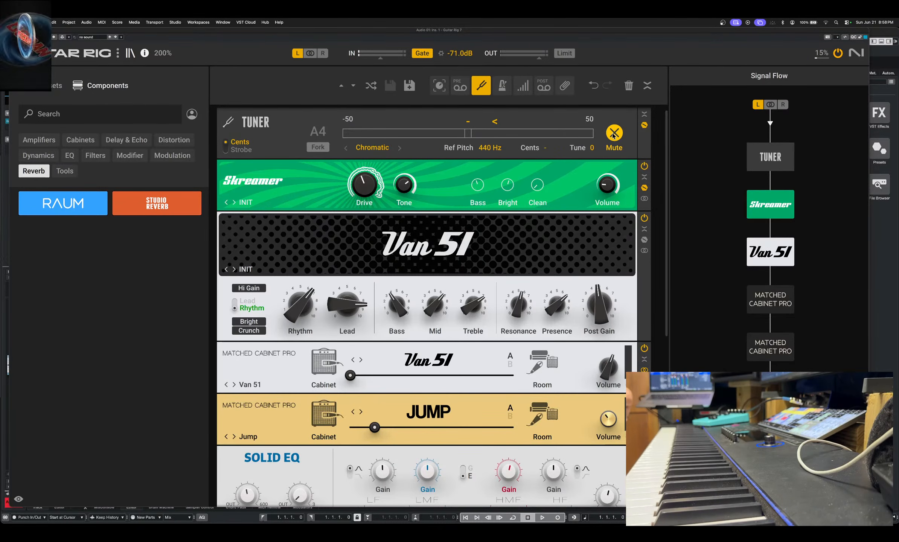
pyautogui.click(613, 133)
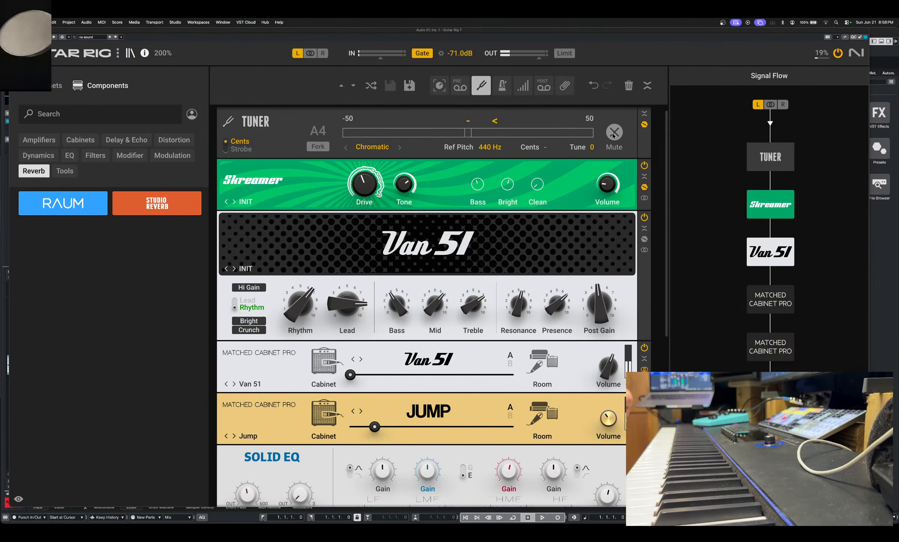
# Compare the guitar tone with the Flanger Chorus enabled and bypassed, leaving it bypassed
pyautogui.scroll(-2, 612, 133)
pyautogui.scroll(-2, 612, 133)
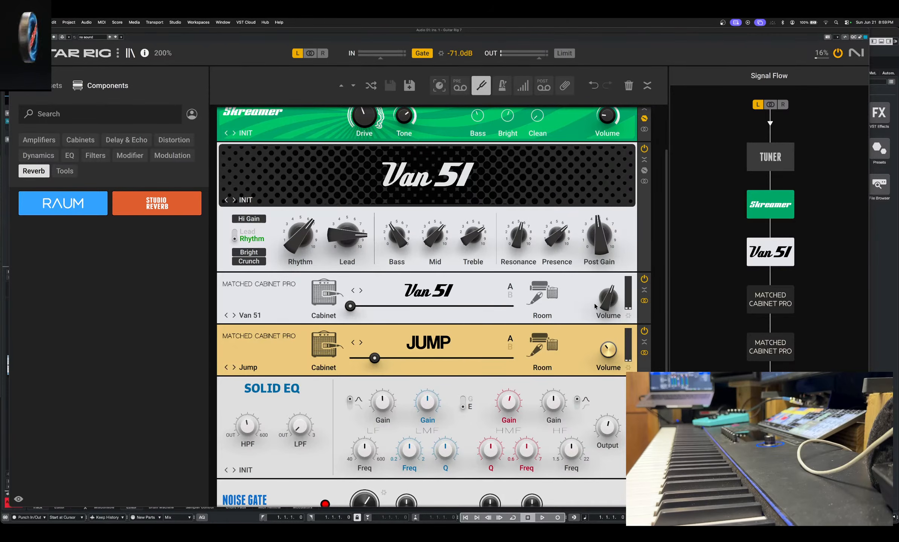
pyautogui.scroll(-6, 594, 302)
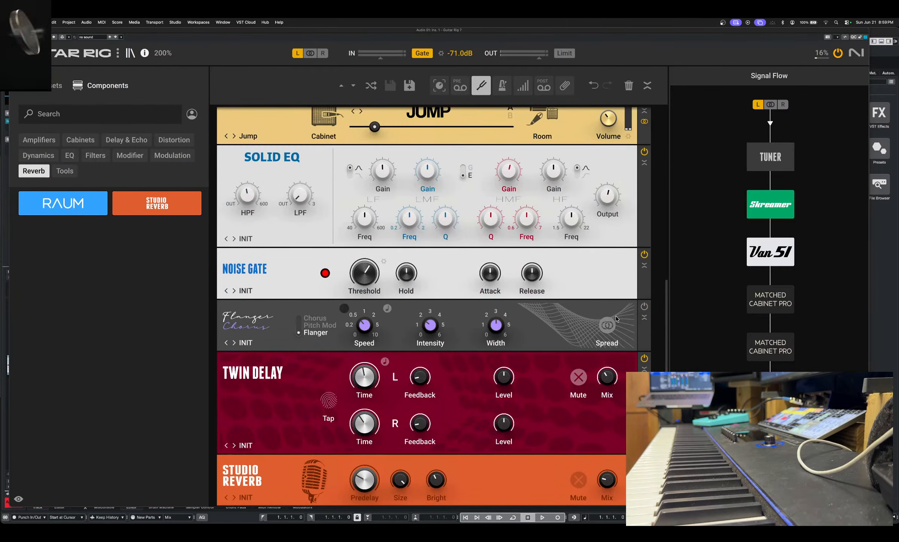
pyautogui.click(644, 307)
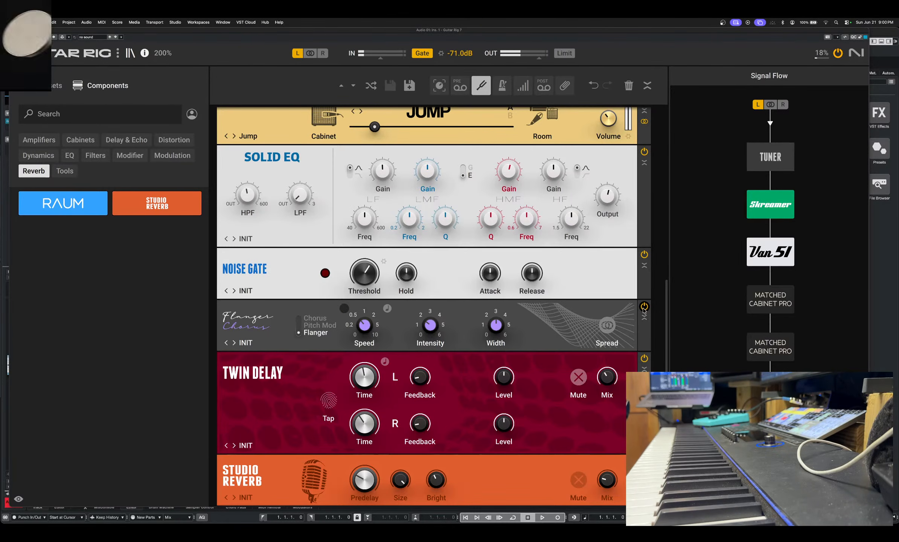
pyautogui.click(644, 307)
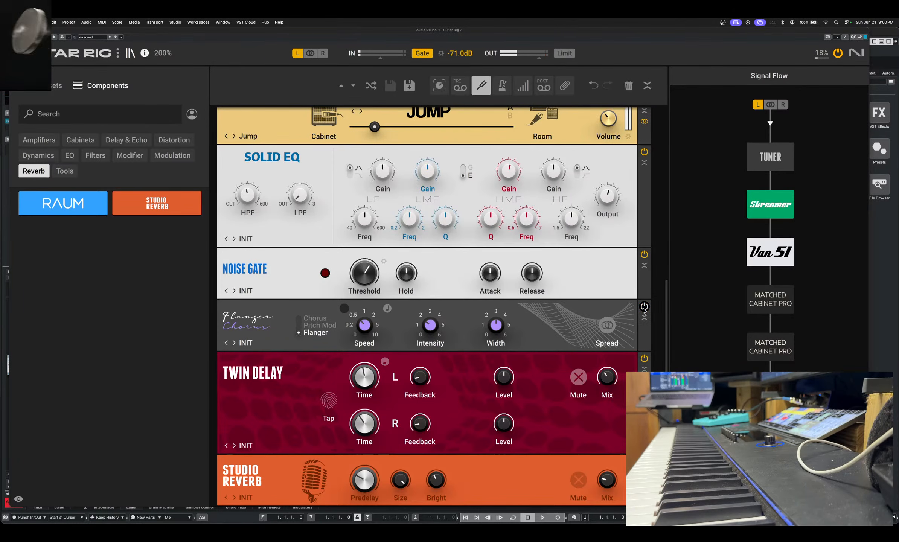